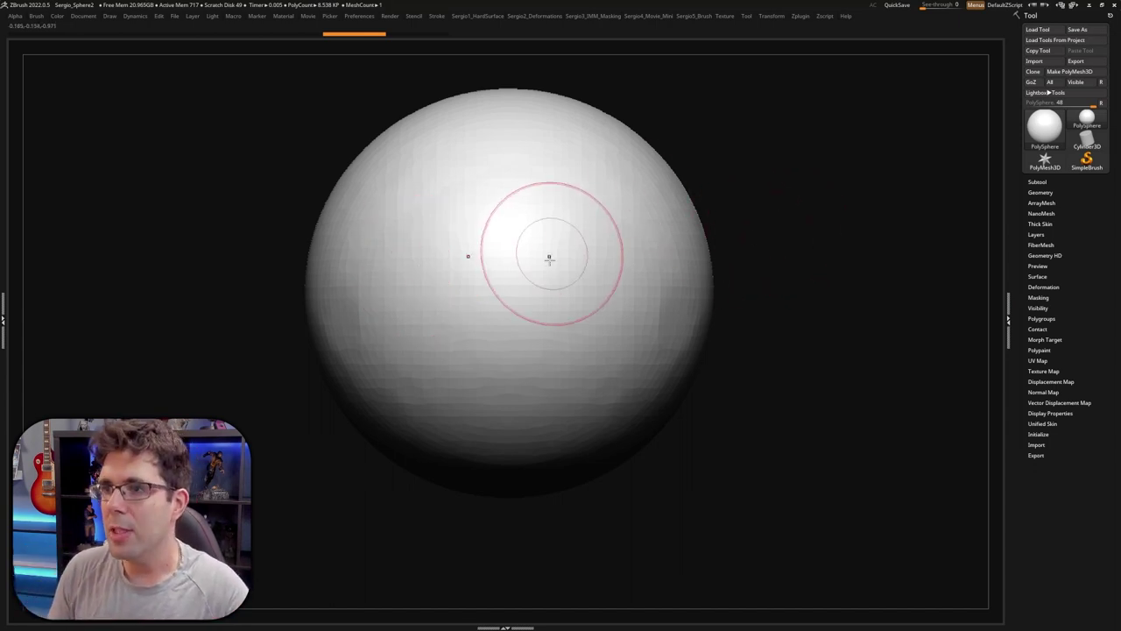
Ctrl-drag a mask over one half of the PolySphere
mouse_move(549, 253)
right_down()
mouse_move(561, 237)
mouse_move(506, 313)
mouse_move(508, 278)
mouse_move(509, 339)
mouse_move(483, 323)
mouse_move(471, 355)
mouse_move(492, 322)
mouse_move(568, 361)
mouse_move(543, 371)
mouse_move(503, 356)
mouse_move(529, 237)
right_up()
ctrl+drag(577, 166, 430, 526)
right_drag(601, 321, 458, 362)
Scale the unmasked half flat along Z with the gizmo, clear the mask, and inspect the flat face
key(w)
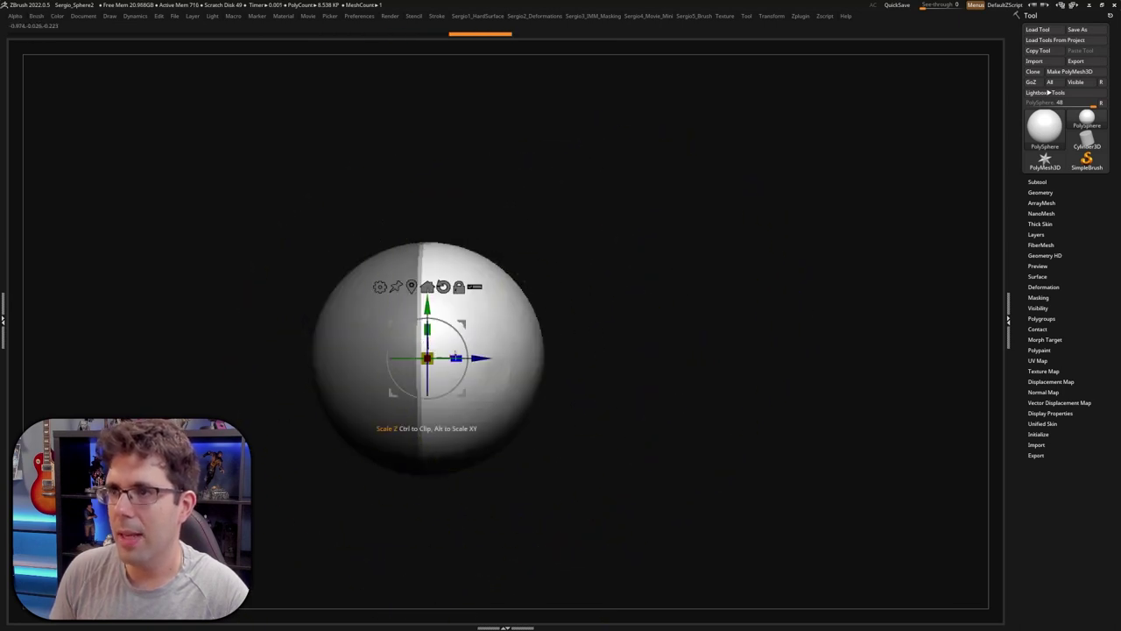
drag(456, 356, 449, 349)
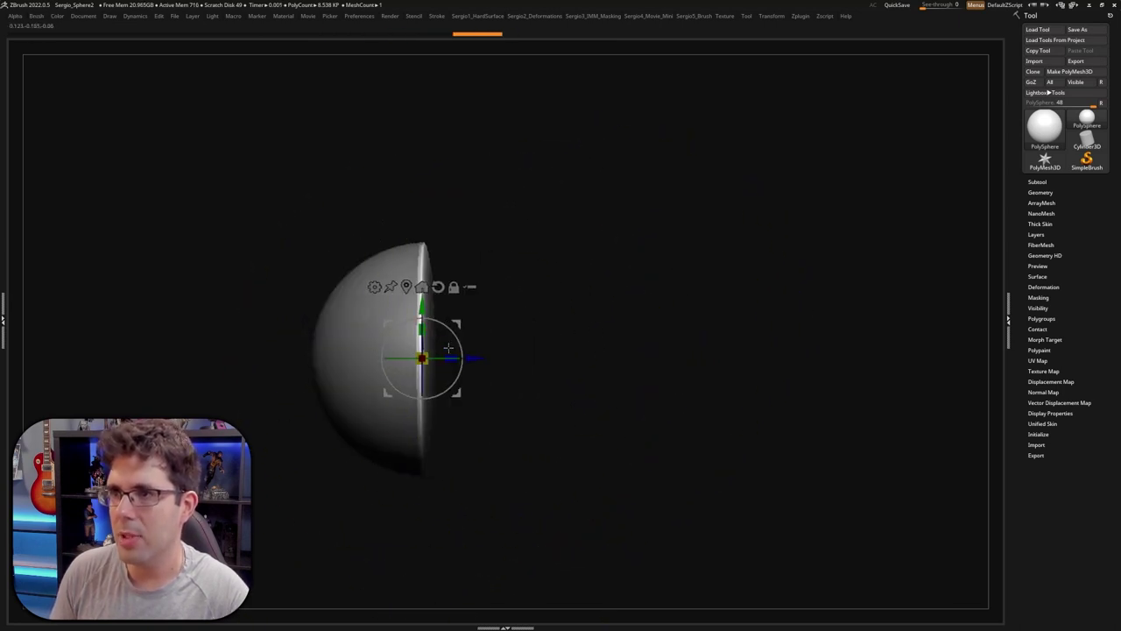
key(q)
ctrl+click(533, 328)
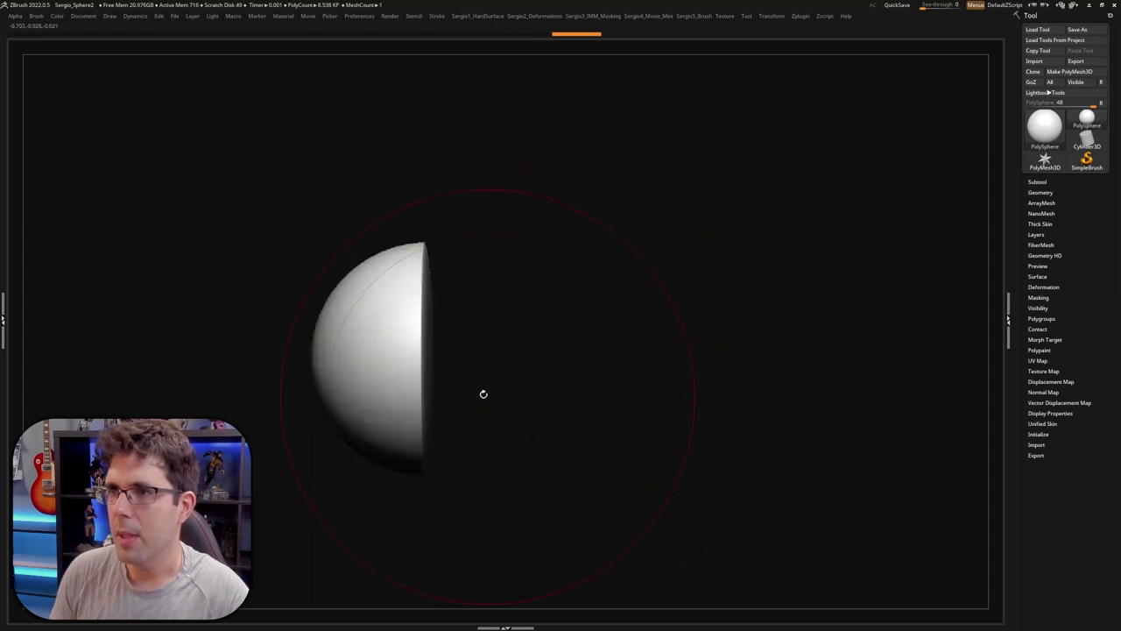
mouse_move(483, 394)
right_down()
mouse_move(437, 385)
mouse_move(430, 350)
right_up()
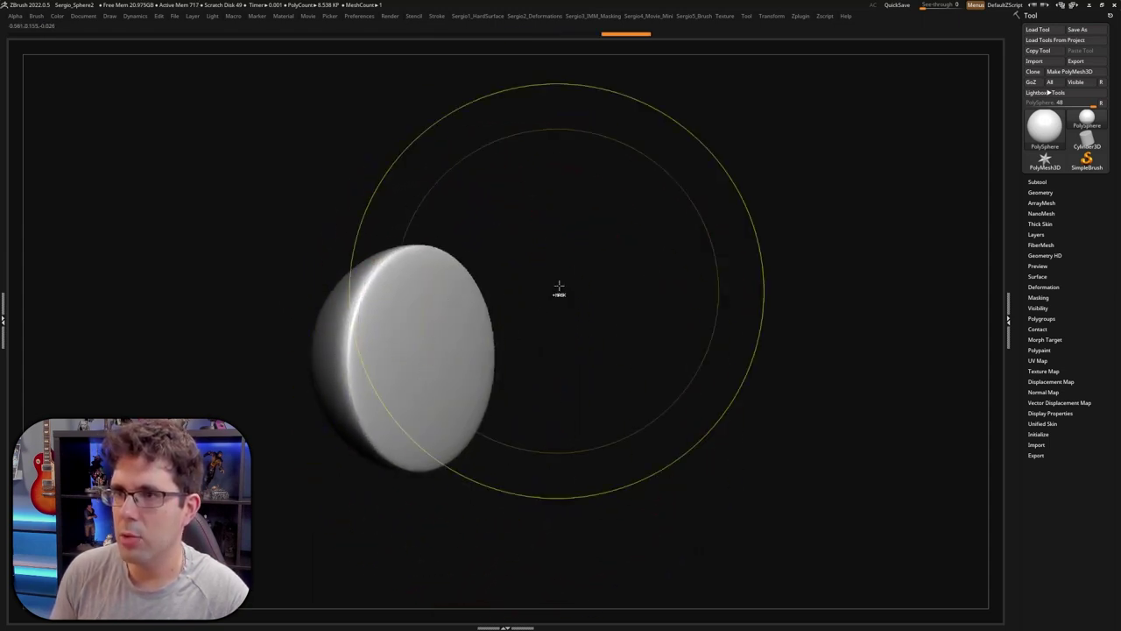
mouse_move(560, 288)
right_down()
mouse_move(412, 370)
mouse_move(421, 357)
right_up()
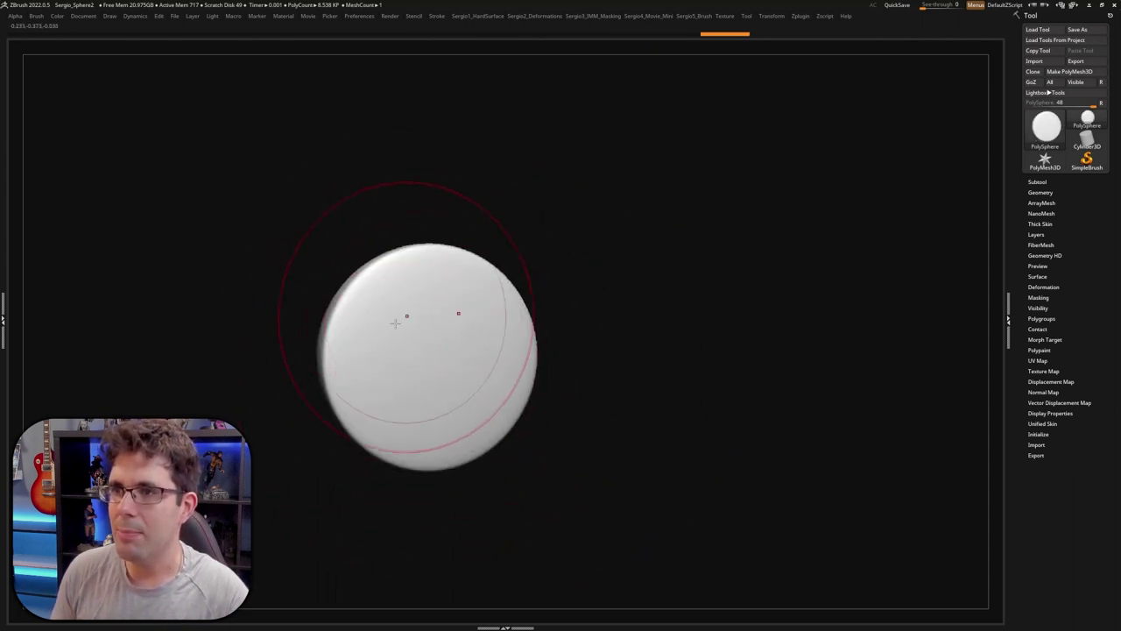
mouse_move(420, 357)
right_down()
mouse_move(545, 286)
mouse_move(443, 376)
mouse_move(684, 300)
right_up()
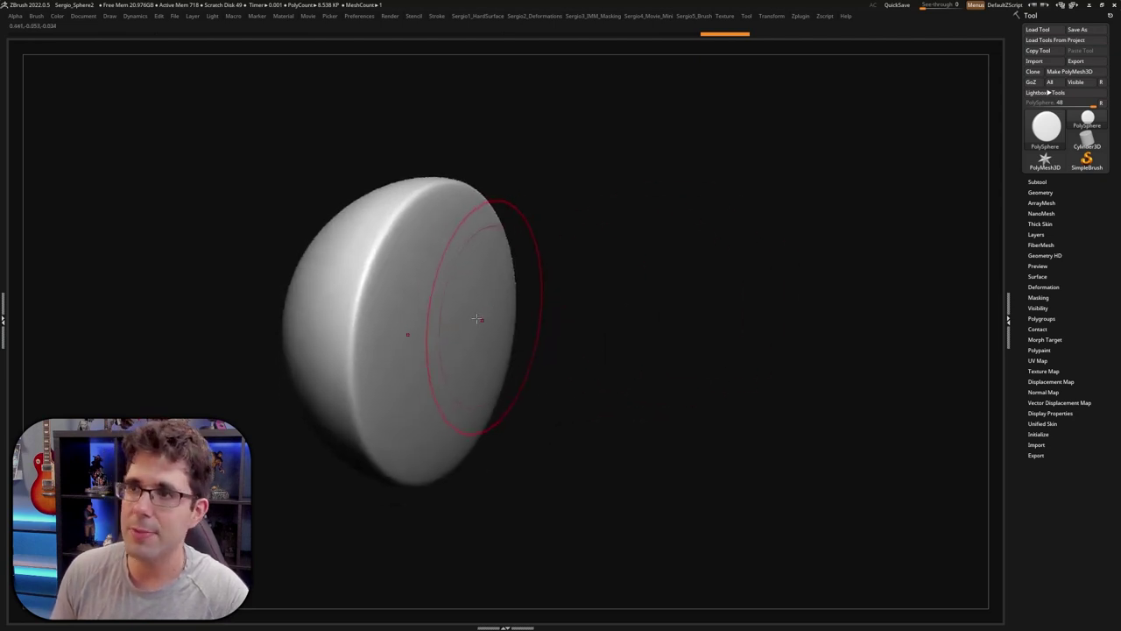
mouse_move(471, 320)
shift+right_down()
mouse_move(436, 337)
mouse_move(476, 350)
mouse_move(438, 376)
shift+right_up()
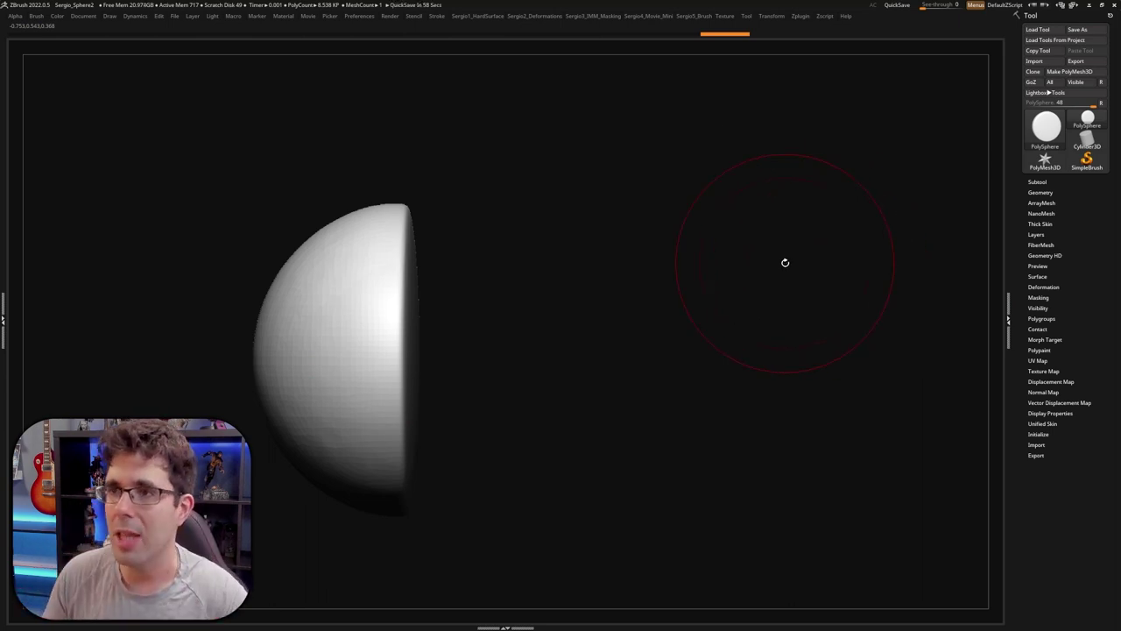
Stroke a tall capsule-shaped raised form down the flat face, undoing one stray stroke
drag(796, 312, 639, 333)
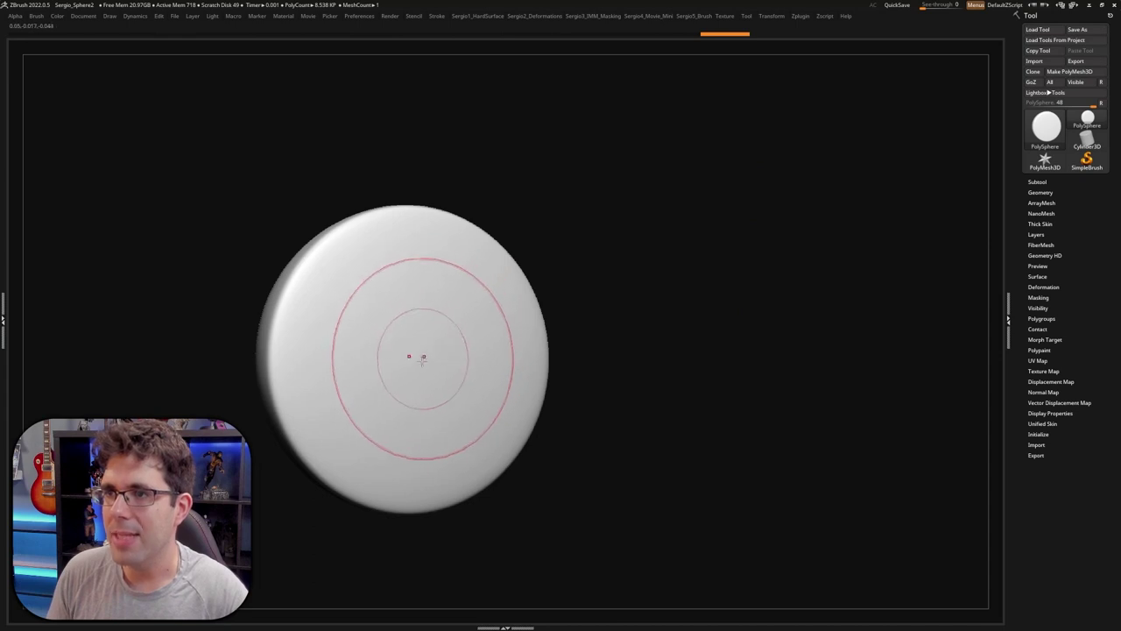
mouse_move(421, 350)
mouse_down()
mouse_move(413, 392)
mouse_move(419, 383)
mouse_up()
key(ctrl+z)
key(ctrl+z)
drag(400, 238, 403, 403)
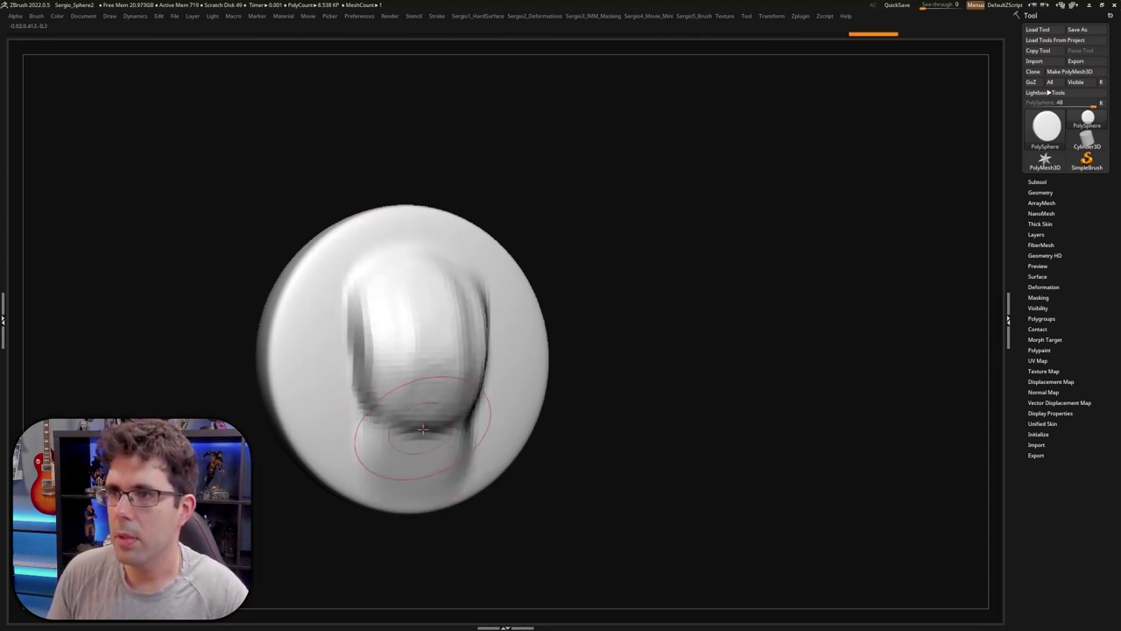
drag(415, 353, 410, 487)
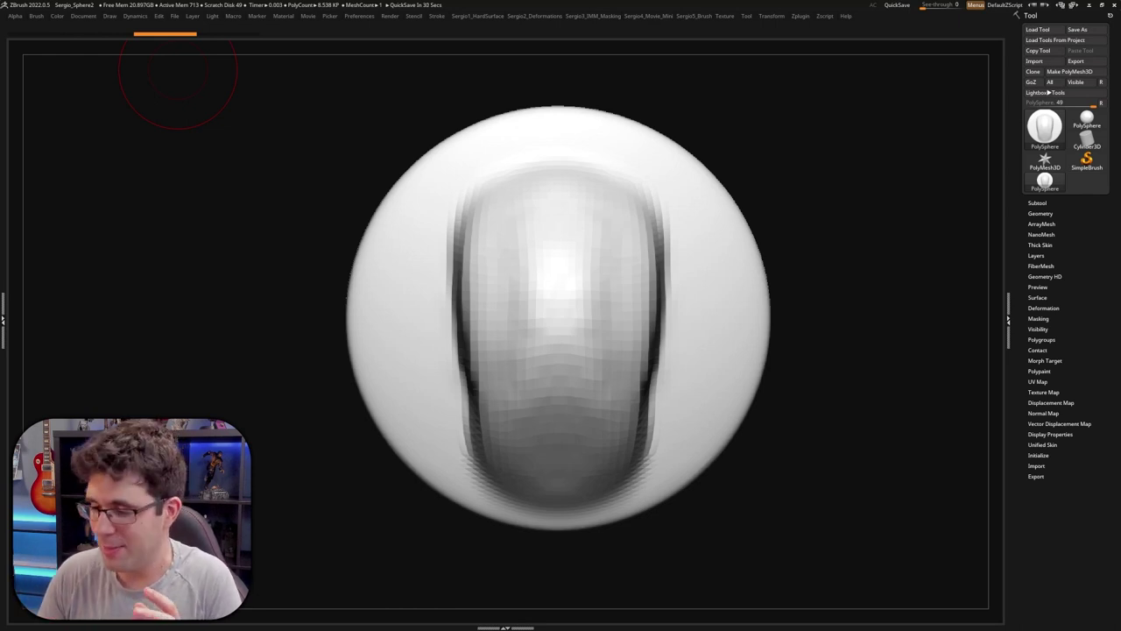
Build up the upper and lower sides of the raised form with symmetry on
mouse_move(794, 213)
mouse_down()
mouse_move(605, 333)
mouse_move(613, 323)
mouse_move(603, 438)
mouse_move(611, 291)
mouse_move(614, 395)
mouse_move(624, 290)
mouse_move(631, 386)
mouse_move(599, 355)
mouse_up()
right_drag(598, 355, 440, 292)
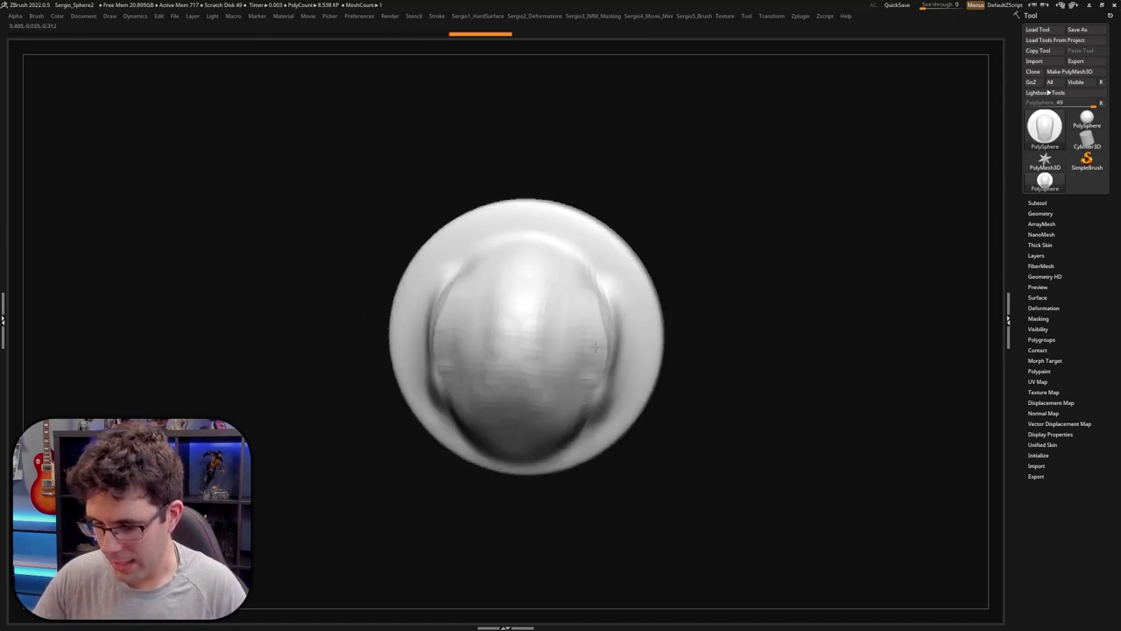
mouse_move(439, 292)
mouse_down()
mouse_move(421, 256)
mouse_move(495, 245)
mouse_move(405, 350)
mouse_up()
drag(405, 288, 386, 375)
drag(613, 302, 561, 465)
mouse_move(560, 464)
right_down()
mouse_move(573, 335)
mouse_move(546, 293)
right_up()
drag(546, 293, 447, 368)
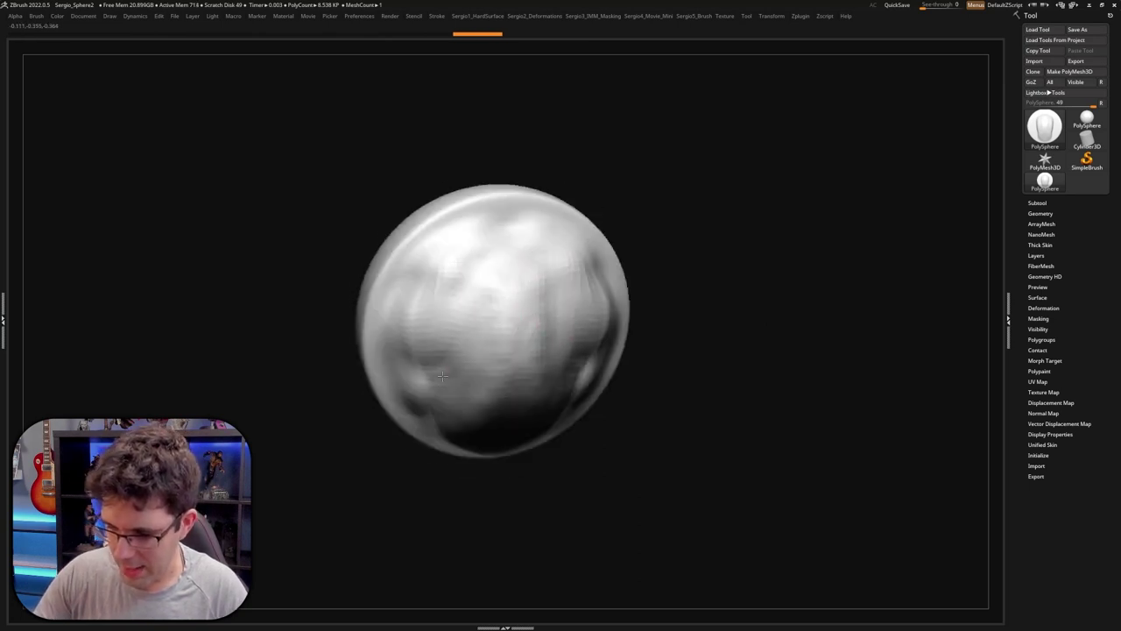
Reshape and Shift-smooth the front surface, checking the dome from several angles
drag(570, 385, 416, 366)
drag(420, 413, 467, 292)
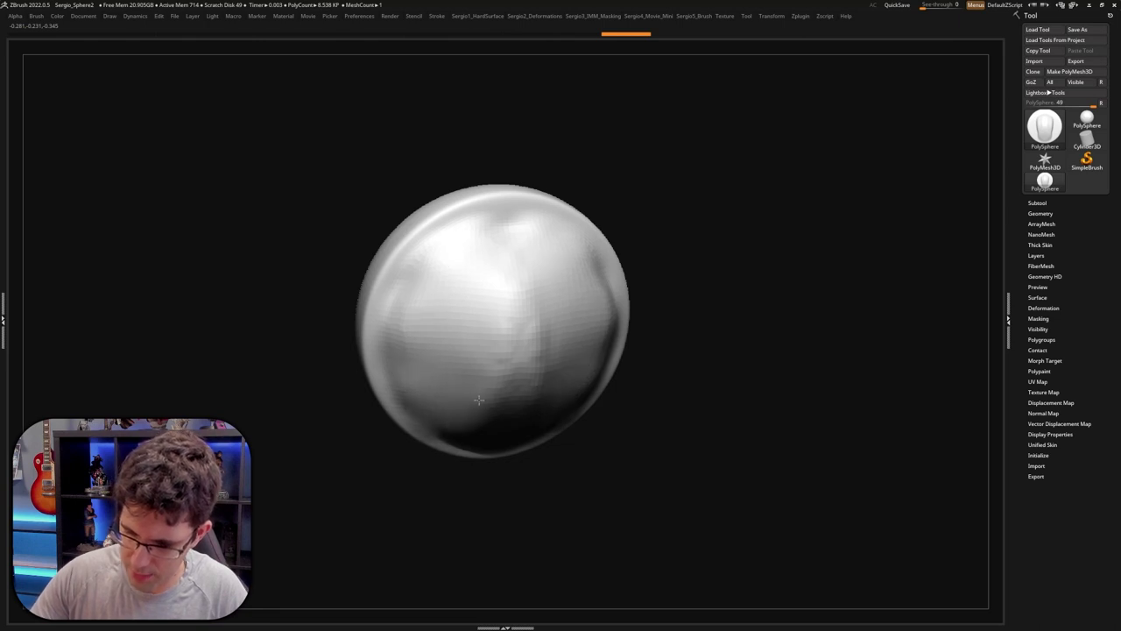
drag(405, 351, 516, 368)
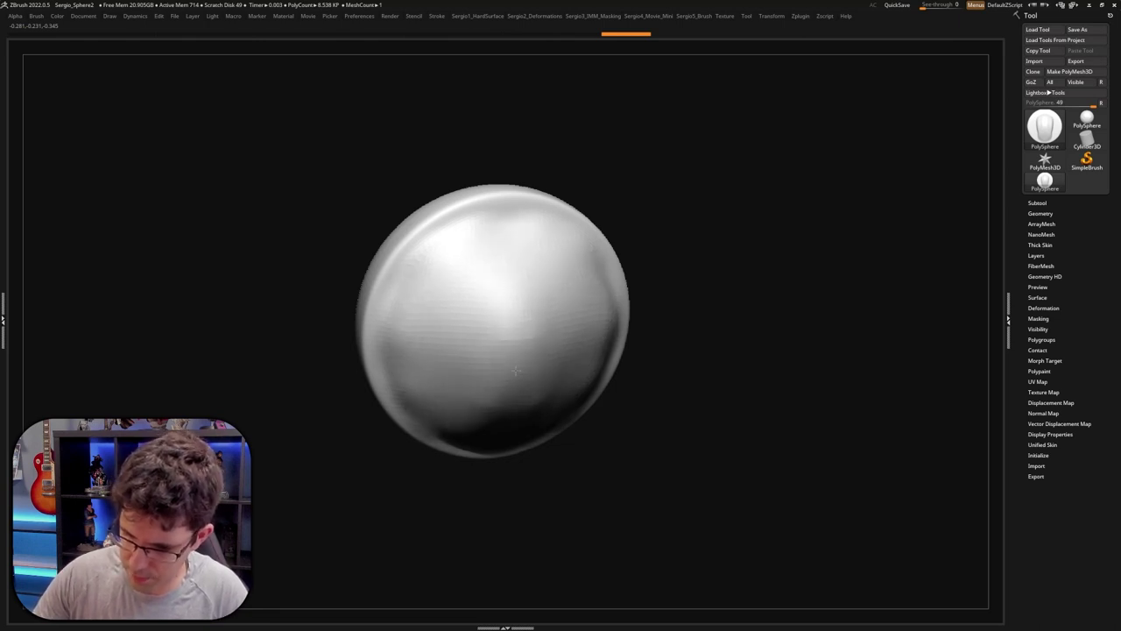
shift+drag(535, 408, 491, 307)
right_drag(490, 307, 522, 235)
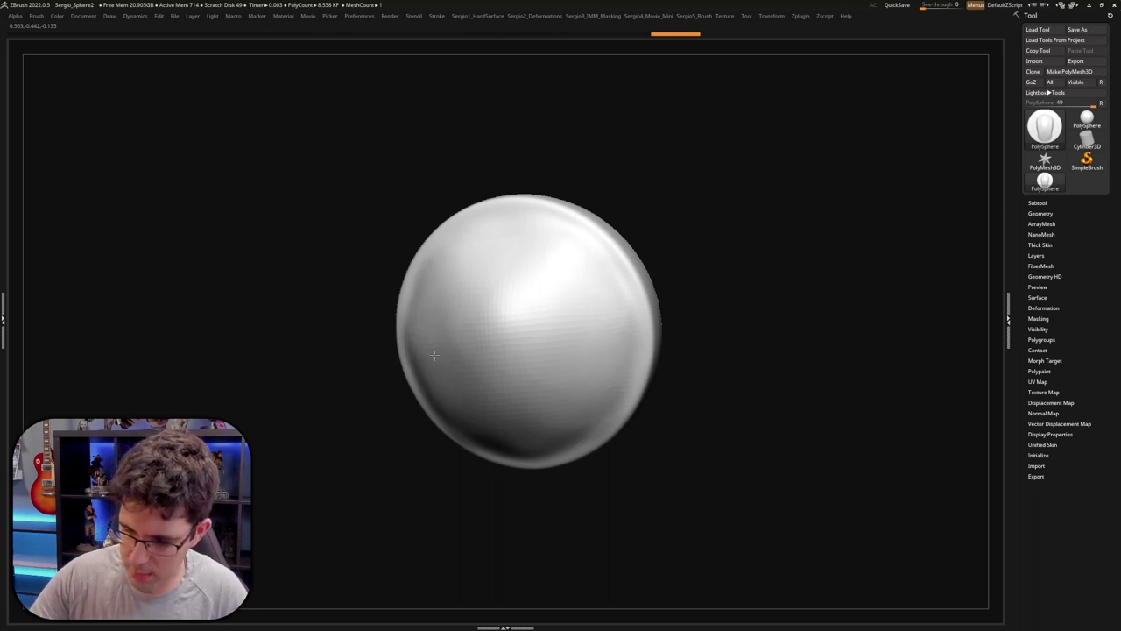
drag(443, 362, 533, 350)
mouse_move(532, 351)
right_down()
mouse_move(465, 356)
mouse_move(578, 335)
mouse_move(566, 338)
right_up()
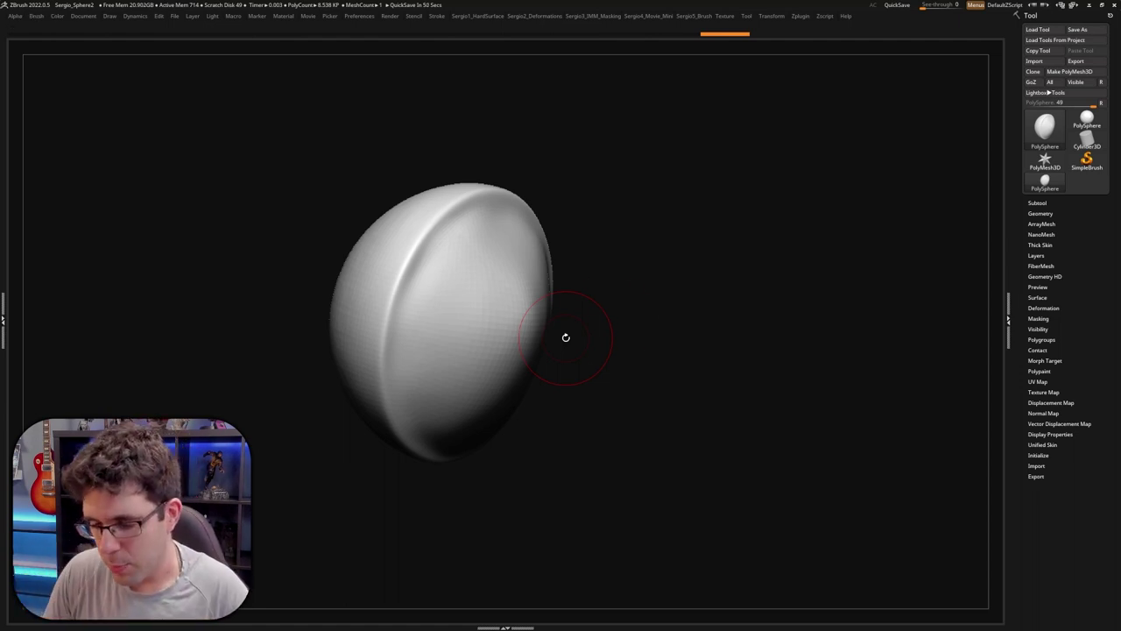
Trim flat faceted planes across the dome's upper front and middle, then stroke the right side
mouse_move(566, 337)
mouse_down()
mouse_move(620, 338)
mouse_move(628, 328)
mouse_move(588, 323)
mouse_move(596, 328)
mouse_move(493, 357)
mouse_up()
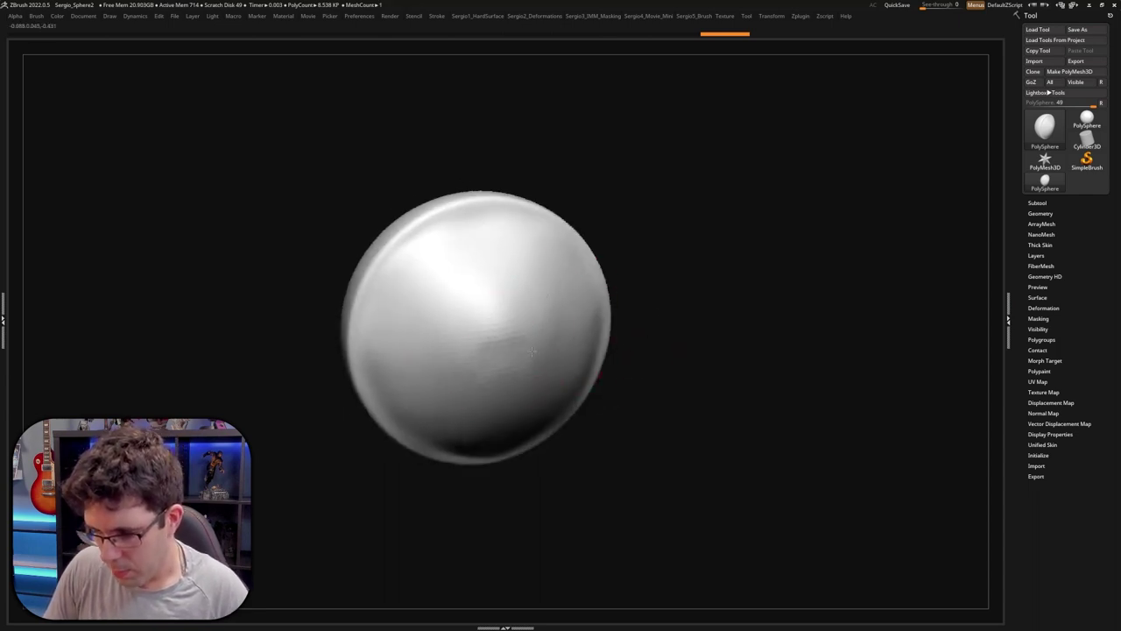
mouse_move(618, 360)
mouse_down()
mouse_move(526, 321)
mouse_move(493, 268)
mouse_up()
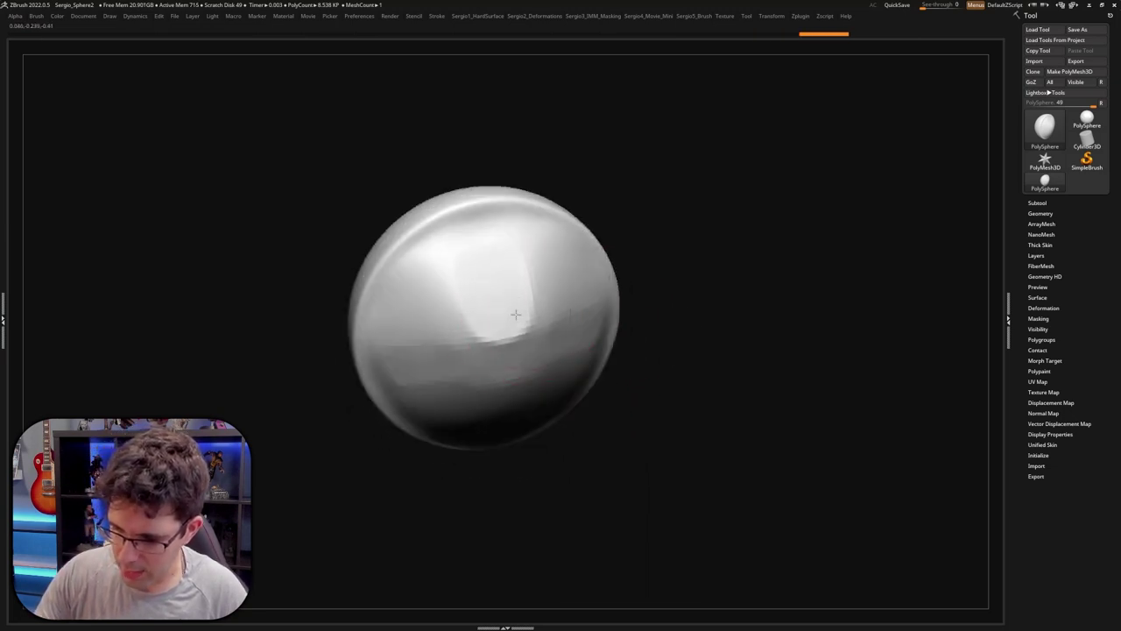
drag(508, 316, 543, 259)
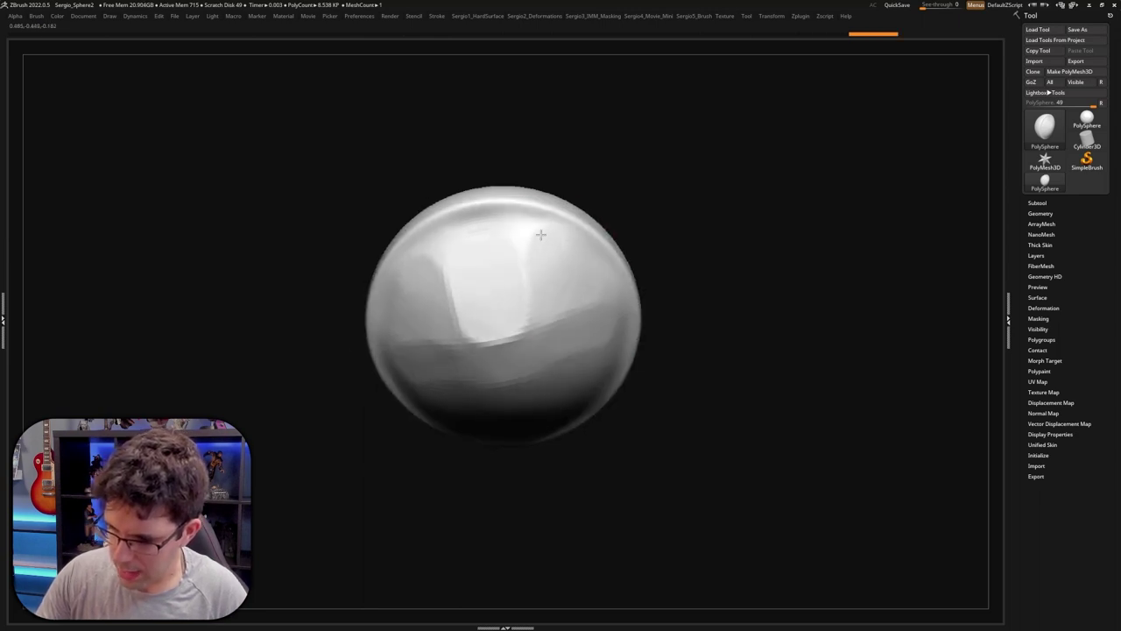
drag(586, 285, 526, 407)
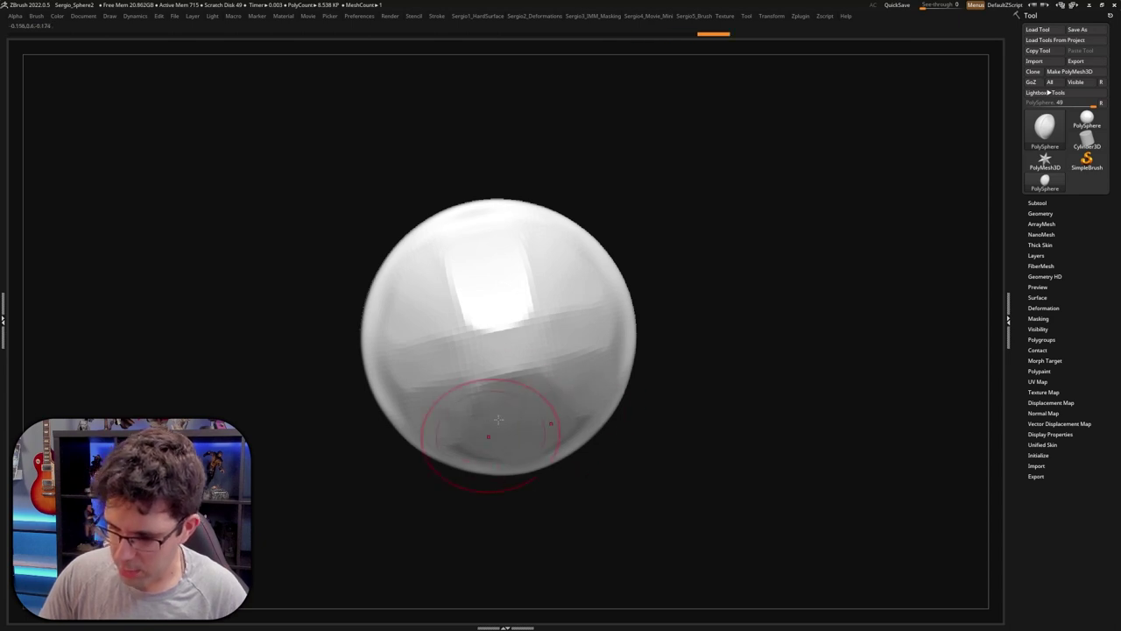
mouse_move(501, 300)
right_down()
mouse_move(476, 295)
mouse_move(488, 295)
right_up()
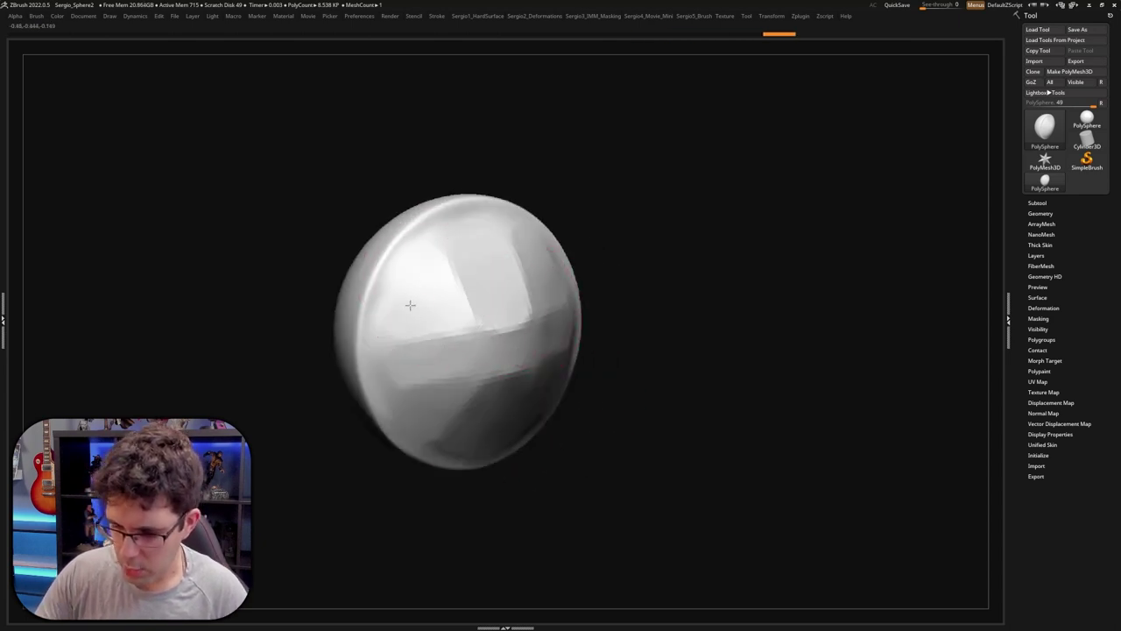
right_drag(407, 371, 482, 348)
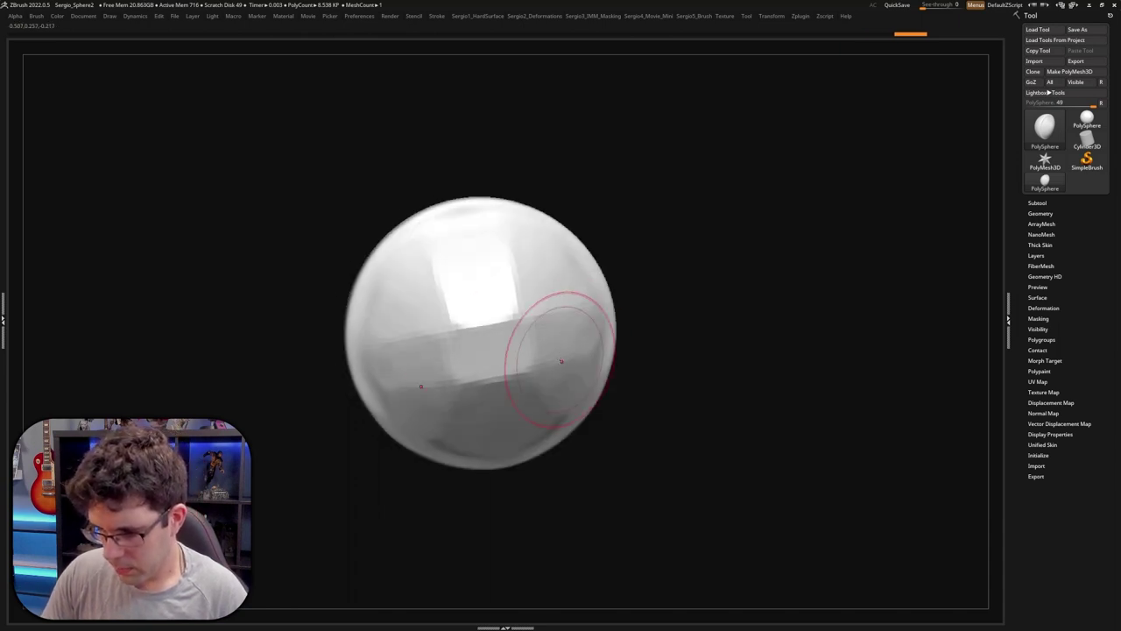
mouse_move(561, 361)
right_down()
mouse_move(643, 358)
mouse_move(570, 363)
mouse_move(590, 326)
mouse_move(601, 328)
mouse_move(571, 350)
mouse_move(481, 363)
mouse_move(593, 318)
right_up()
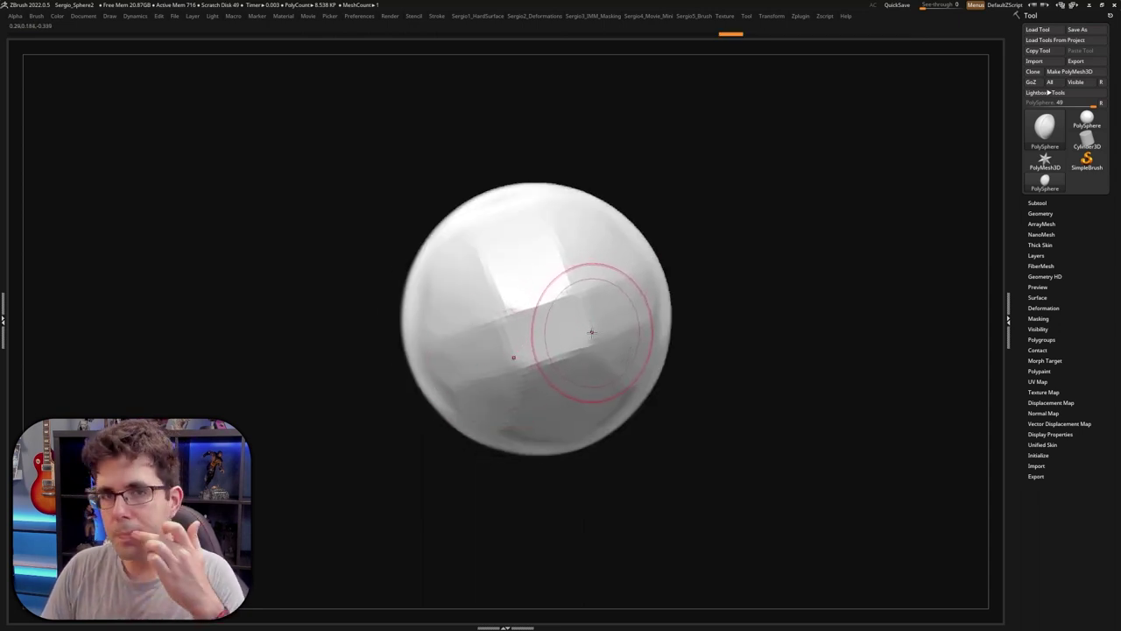
mouse_move(576, 330)
shift+mouse_down()
mouse_move(503, 350)
mouse_move(604, 316)
shift+mouse_up()
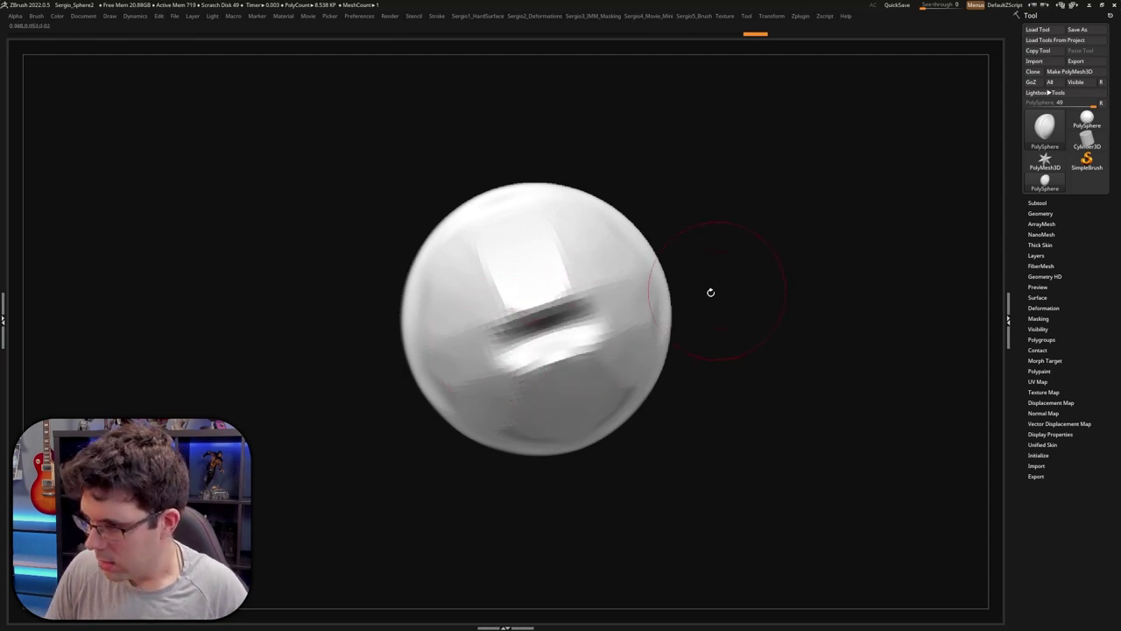
Restore the full interface and set the DamStandard alpha to ~BrushAlpha
key(Tab)
click(983, 228)
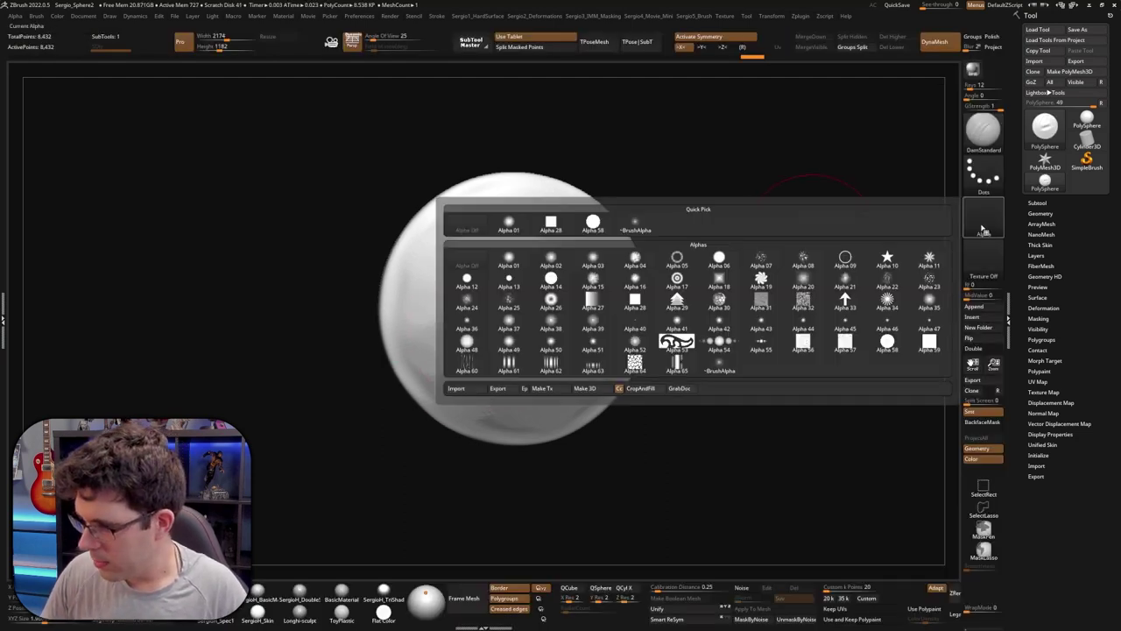
click(636, 226)
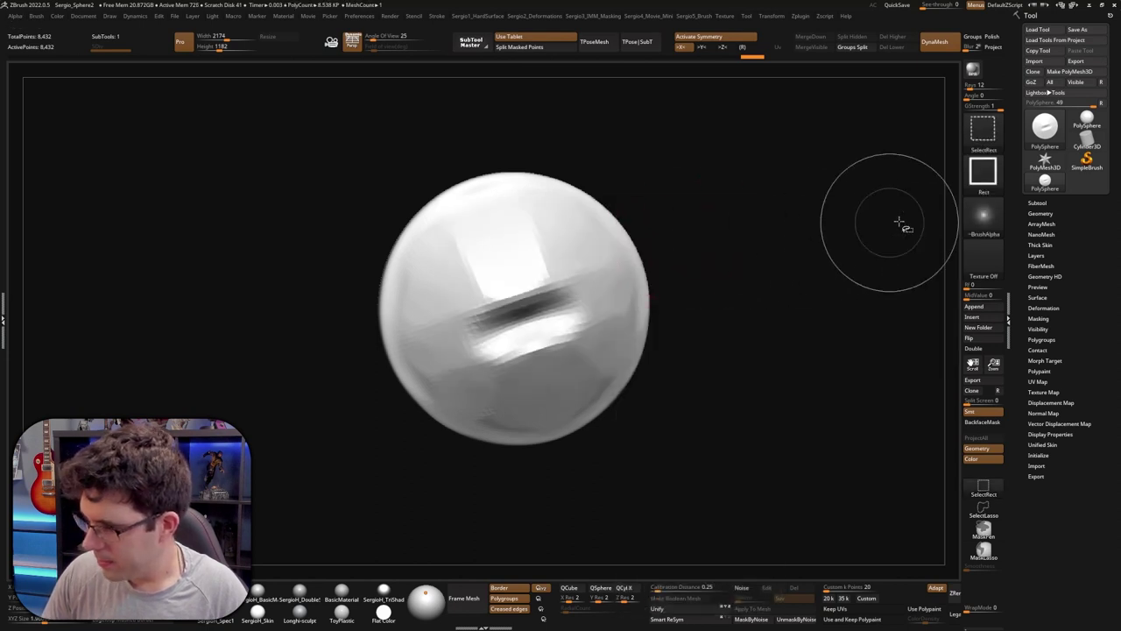
click(969, 223)
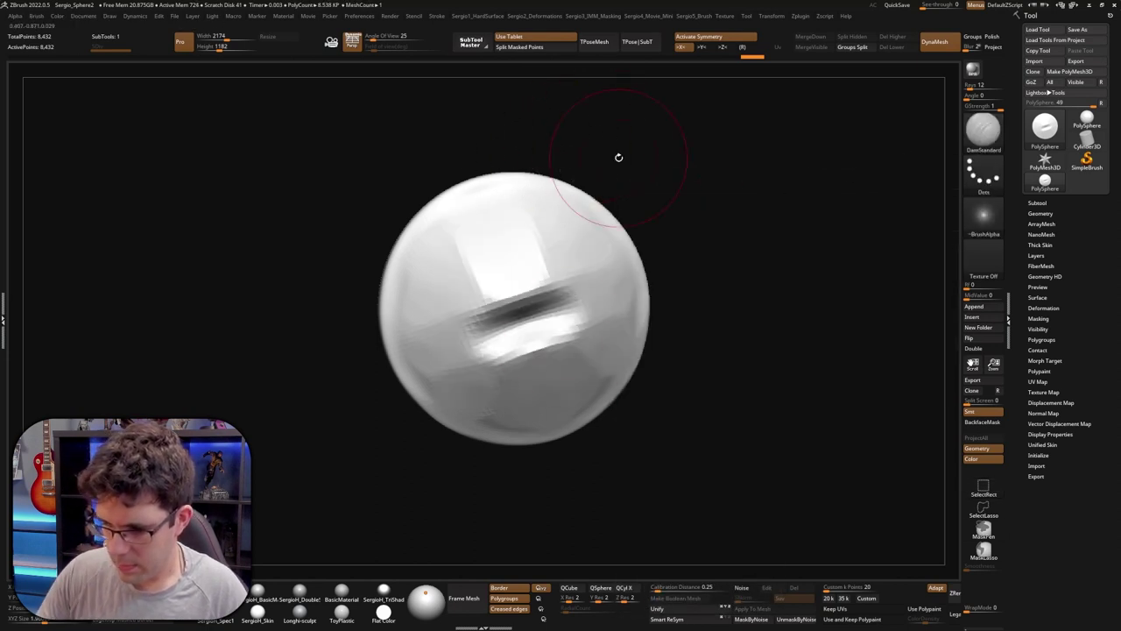
Deepen the horizontal groove, raise a longer lower lip, and mask the top and sides
right_drag(492, 346, 501, 316)
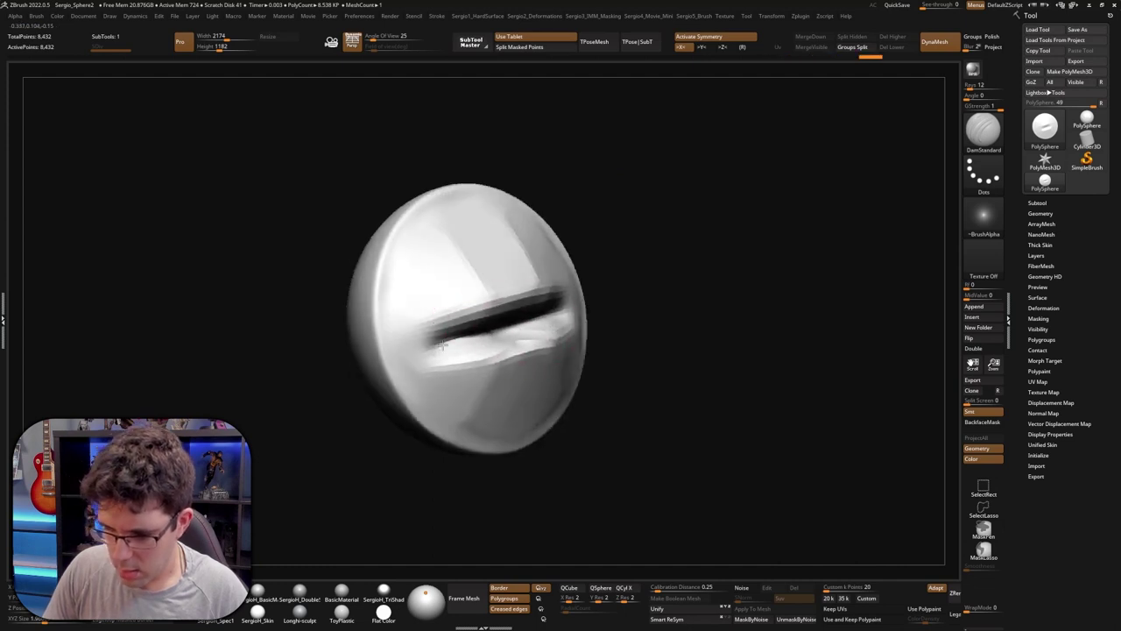
drag(491, 348, 407, 366)
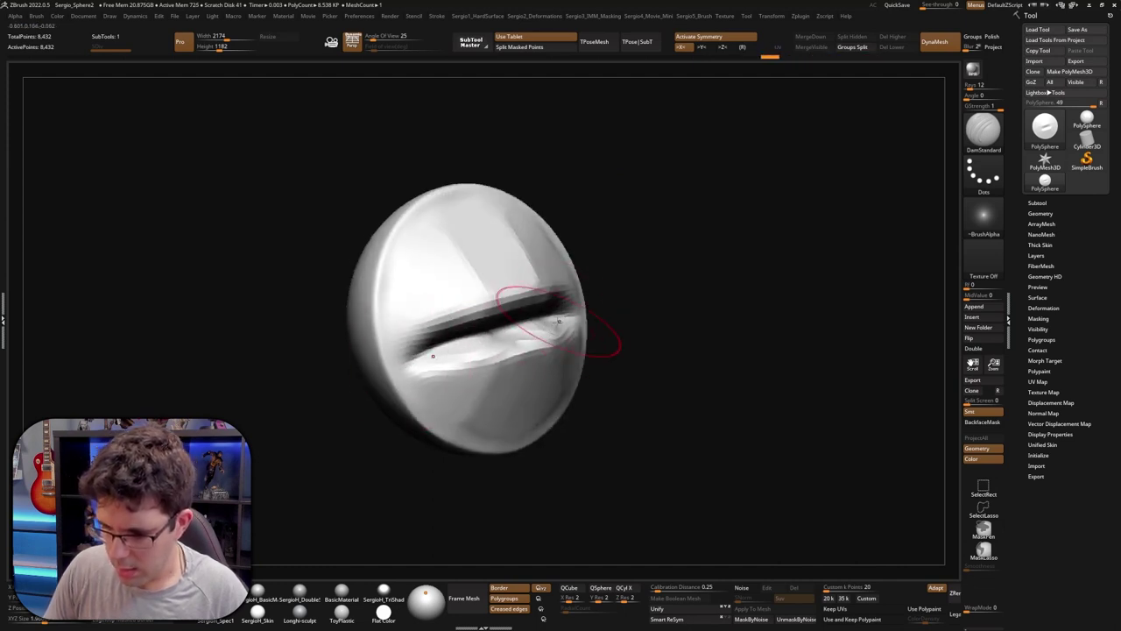
right_drag(558, 321, 467, 338)
mouse_move(572, 311)
right_down()
mouse_move(576, 325)
mouse_move(534, 320)
mouse_move(513, 351)
right_up()
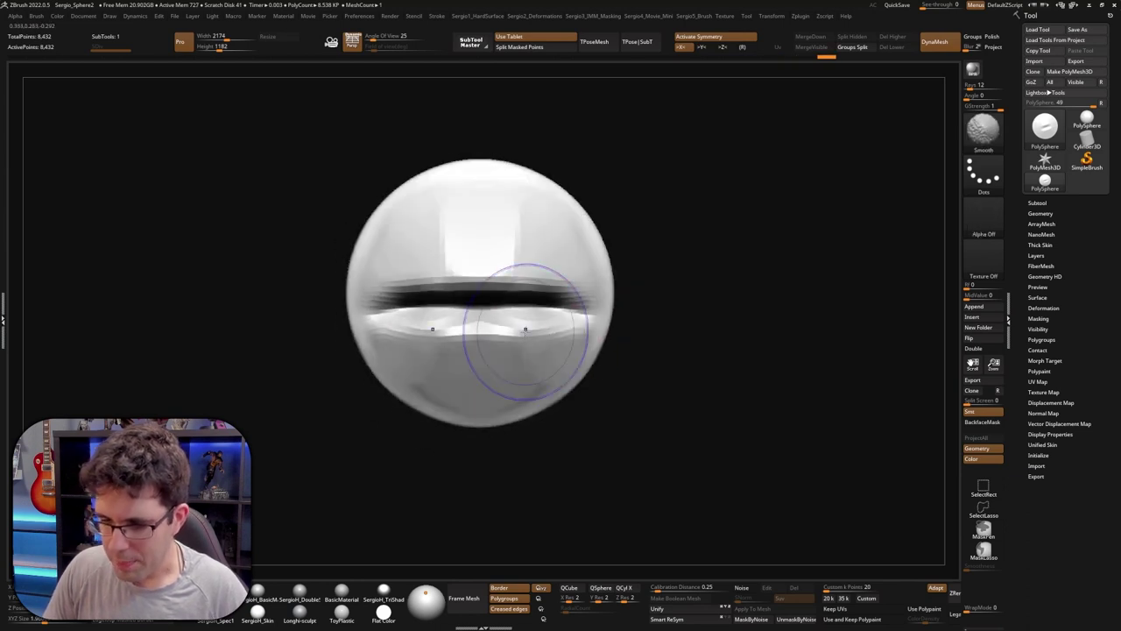
mouse_move(467, 236)
ctrl+mouse_down()
mouse_move(480, 202)
mouse_move(421, 214)
mouse_move(387, 301)
mouse_move(456, 412)
mouse_move(460, 329)
mouse_move(504, 283)
mouse_move(491, 208)
ctrl+mouse_up()
mouse_move(622, 210)
mouse_down()
mouse_move(546, 280)
mouse_move(468, 464)
mouse_move(544, 363)
mouse_up()
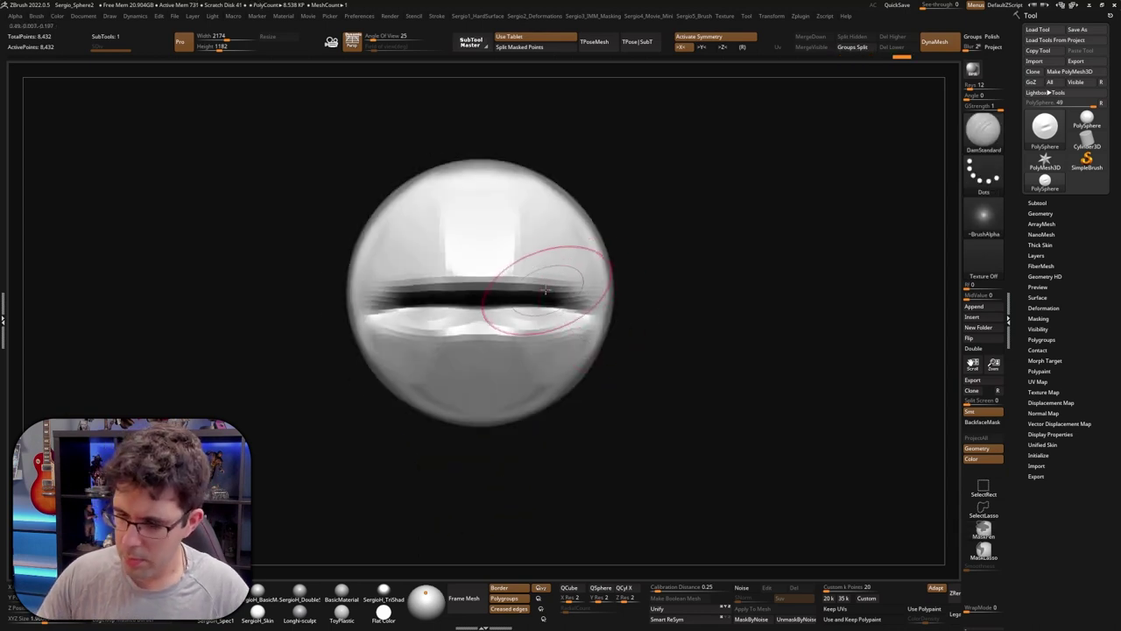
Scale the unmasked lip region down to about 0.81 with Gizmo 3D, then slightly more
key(w)
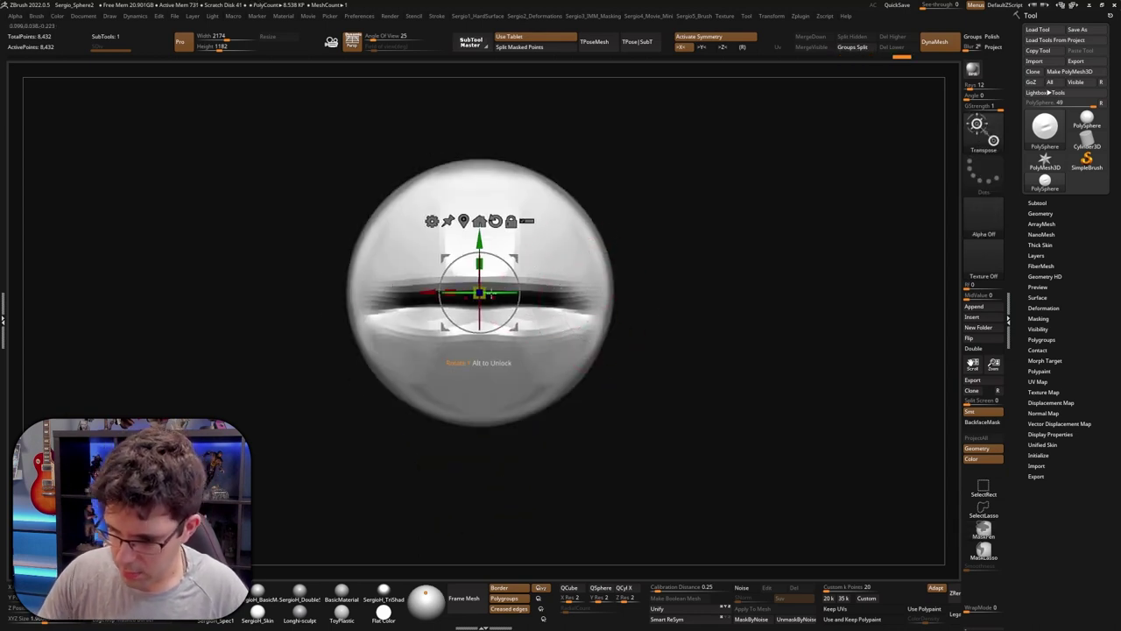
drag(480, 291, 476, 305)
key(q)
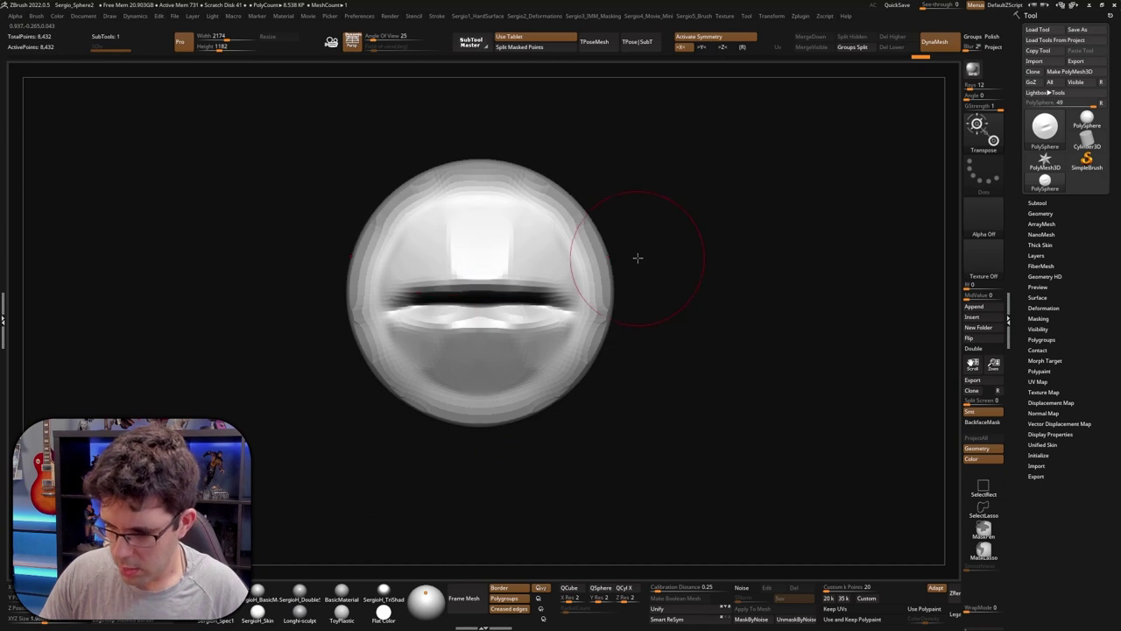
mouse_move(639, 258)
mouse_down()
mouse_move(675, 255)
mouse_move(621, 279)
mouse_move(658, 255)
mouse_up()
key(w)
key(q)
key(w)
drag(518, 305, 519, 307)
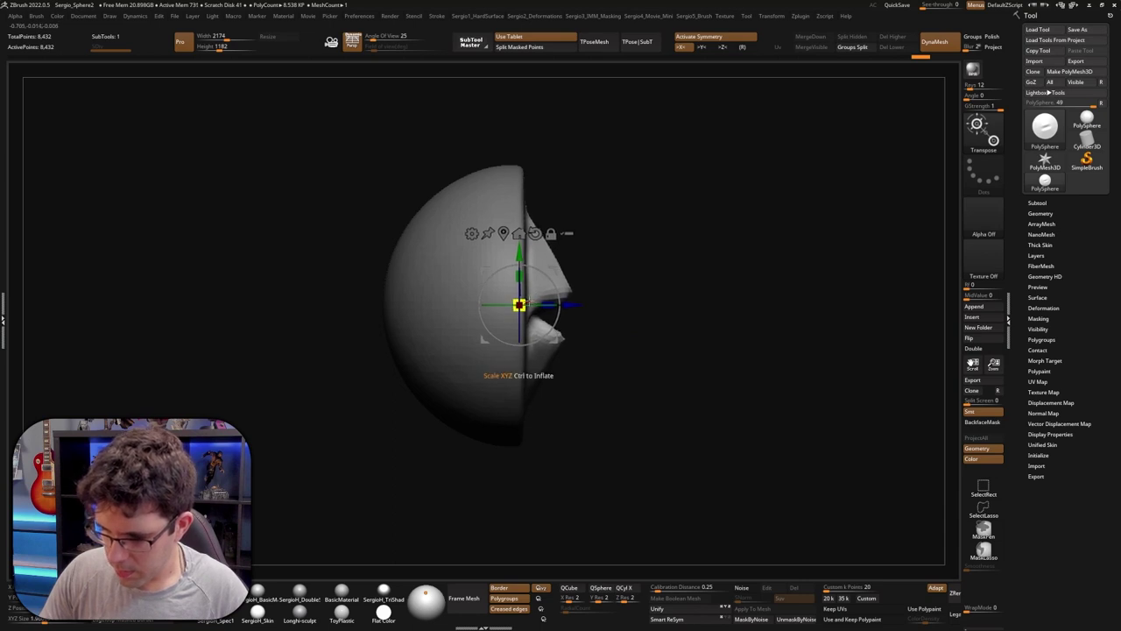
key(q)
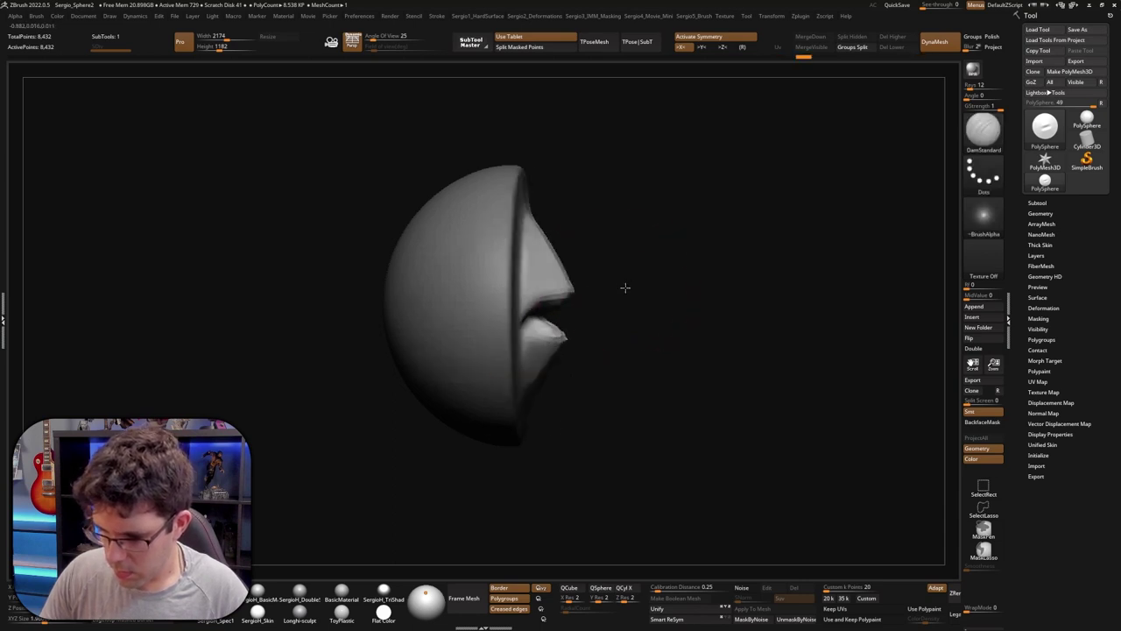
mouse_move(626, 289)
shift+mouse_down()
mouse_move(644, 263)
mouse_move(578, 309)
shift+mouse_up()
drag(676, 254, 695, 292)
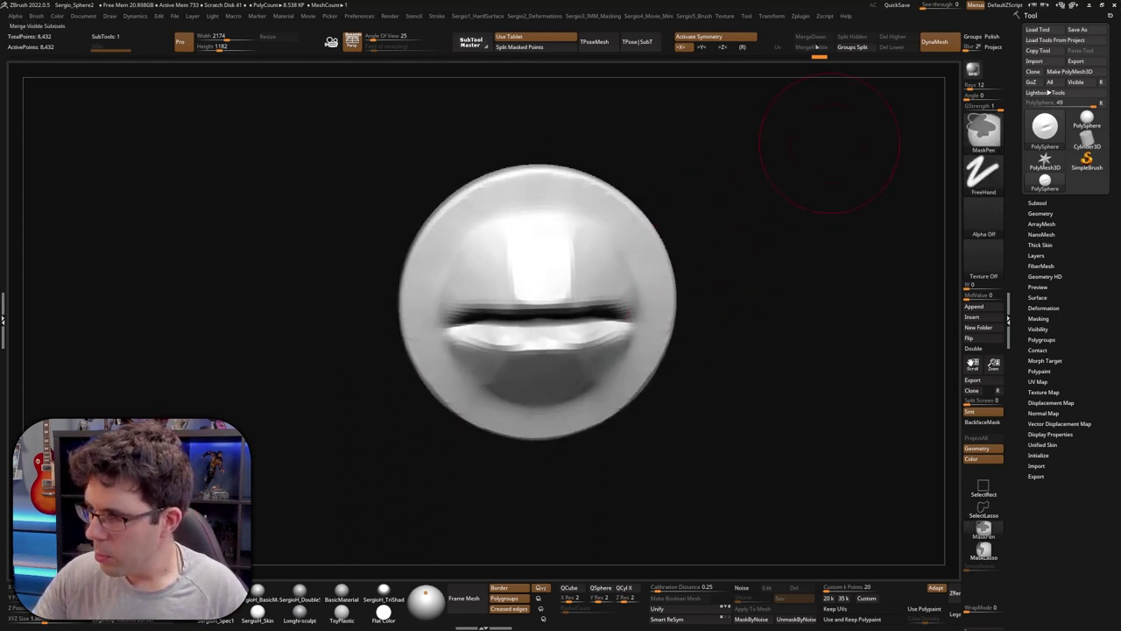
Set DynaMesh Resolution to 136 and Ctrl-drag the canvas to remesh the sphere
drag(1006, 37, 918, 36)
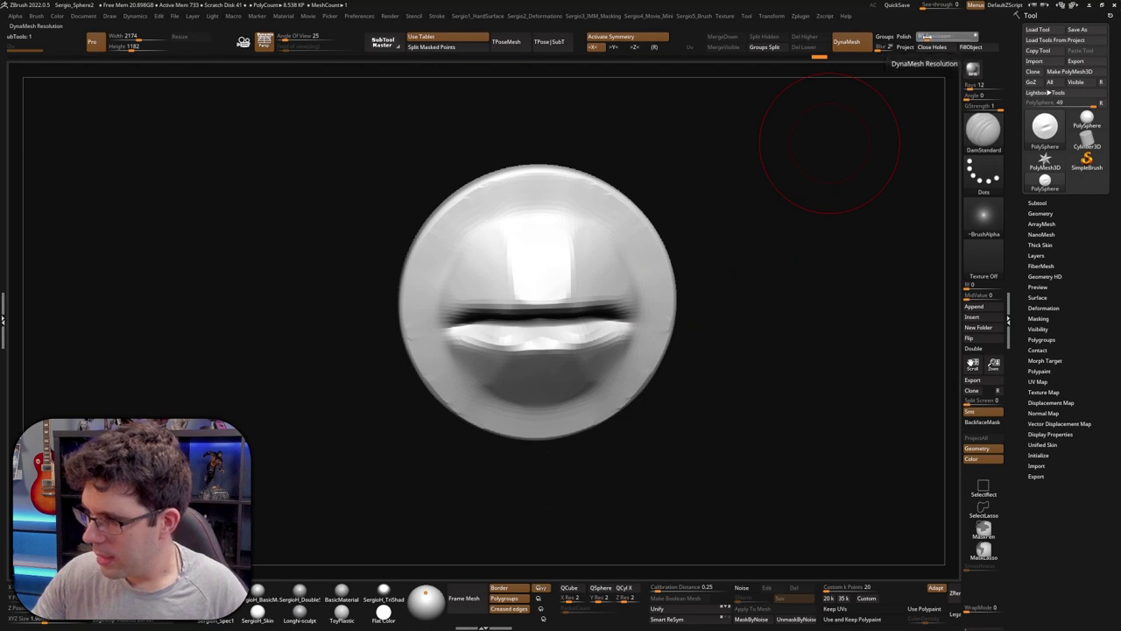
drag(736, 176, 776, 201)
key(ctrl)
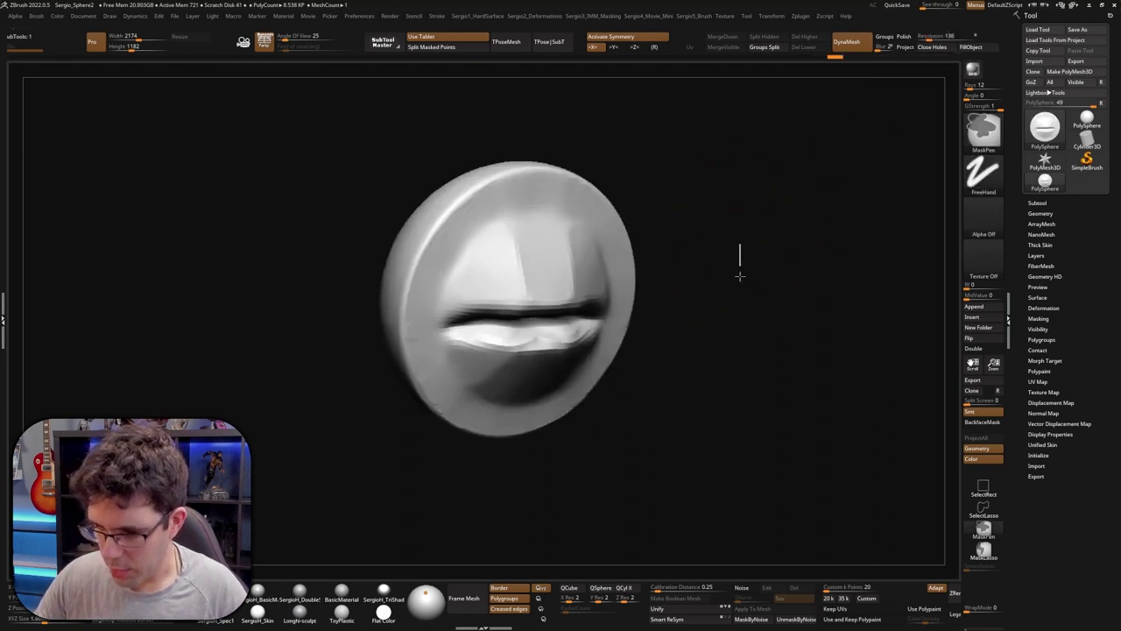
drag(715, 289, 684, 283)
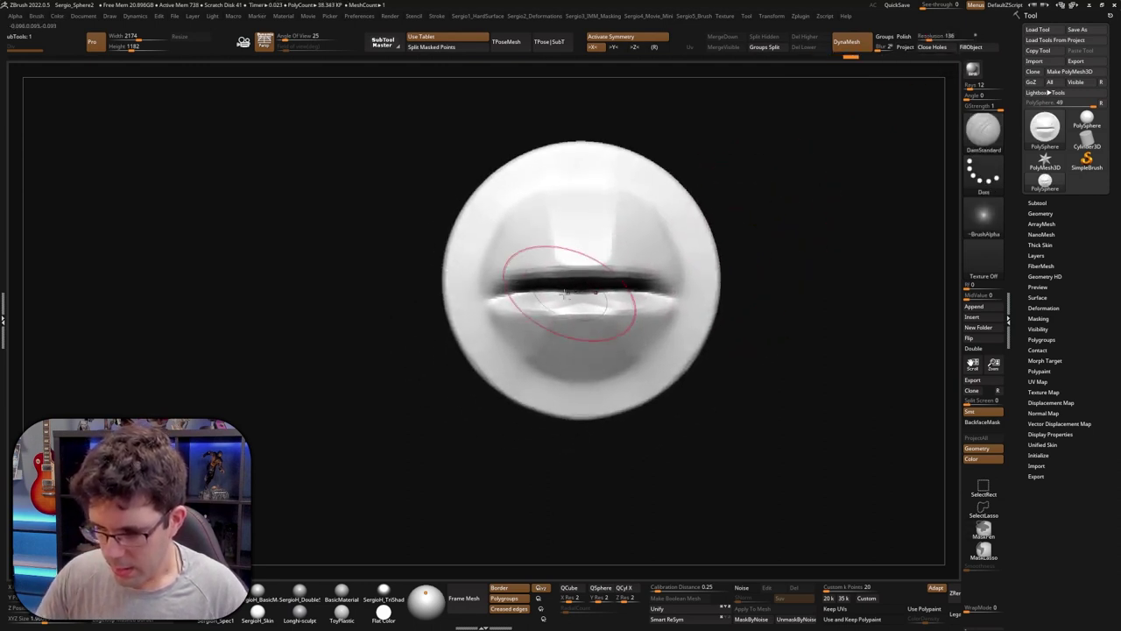
mouse_move(519, 313)
right_down()
mouse_move(541, 300)
mouse_move(529, 315)
right_up()
Flatten the upper lip into a sharper crease with a smaller TrimDynamic brush
key(b)
key(t)
key(d)
key(s)
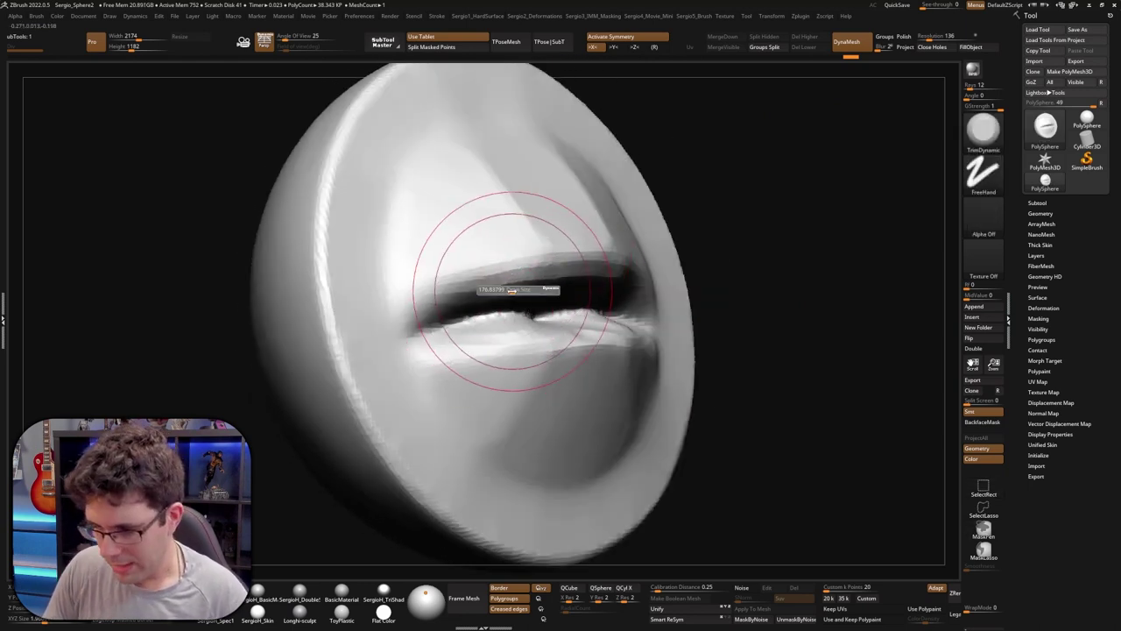
drag(516, 285, 504, 284)
drag(551, 237, 427, 317)
mouse_move(501, 263)
right_down()
mouse_move(455, 272)
mouse_move(823, 303)
right_up()
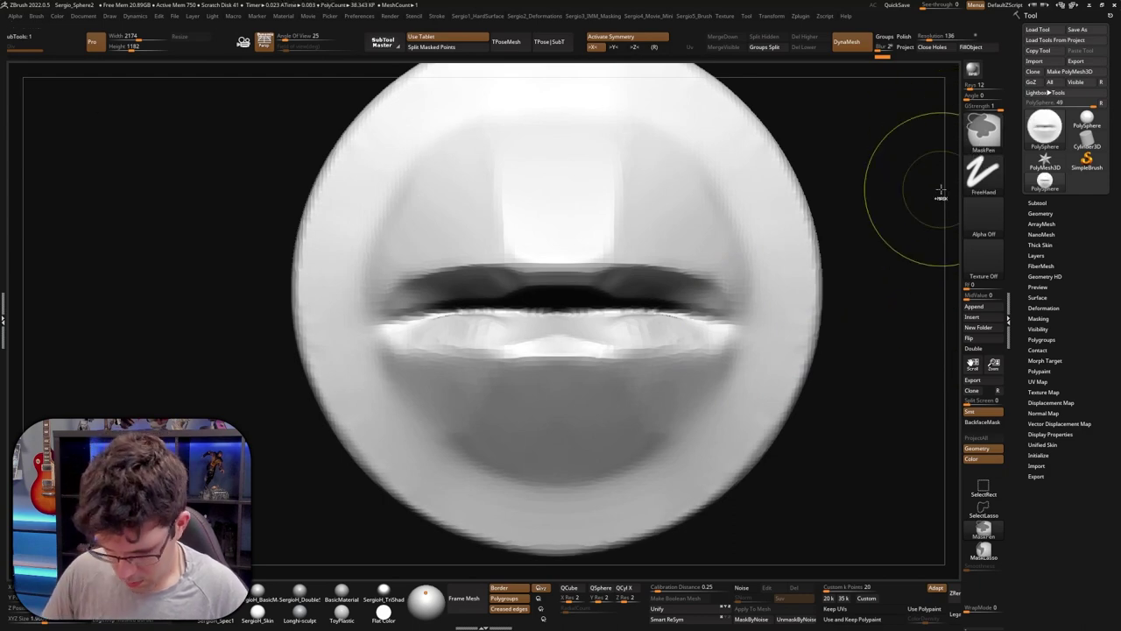
key(ctrl+shift)
Mask the lower lip with MaskLasso, then trim the upper lip into flat planes
click(983, 129)
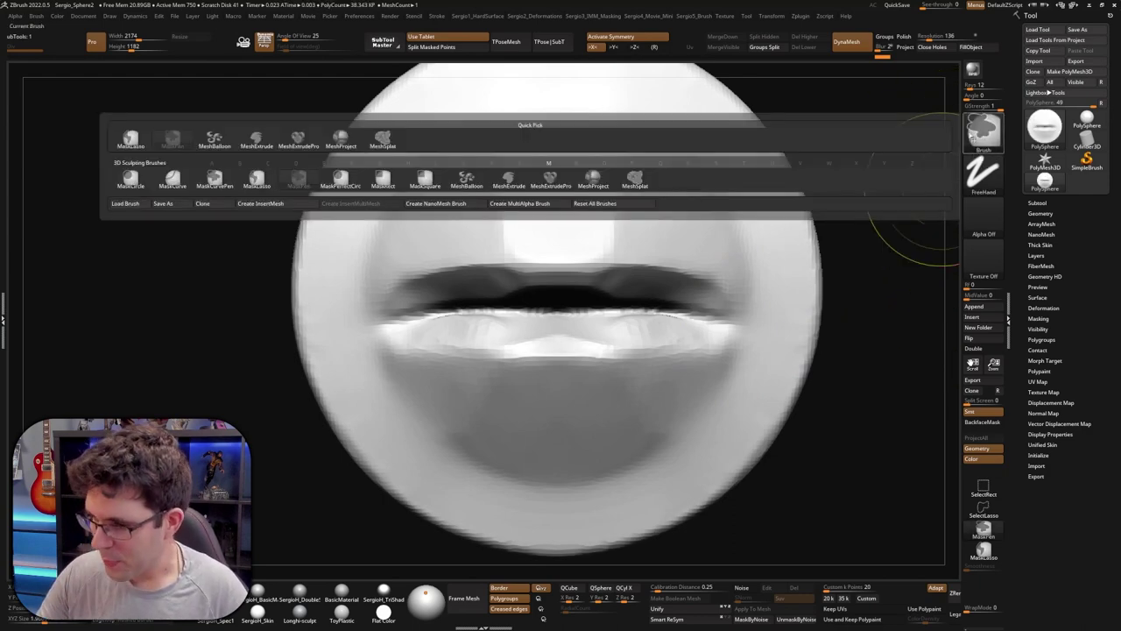
click(257, 181)
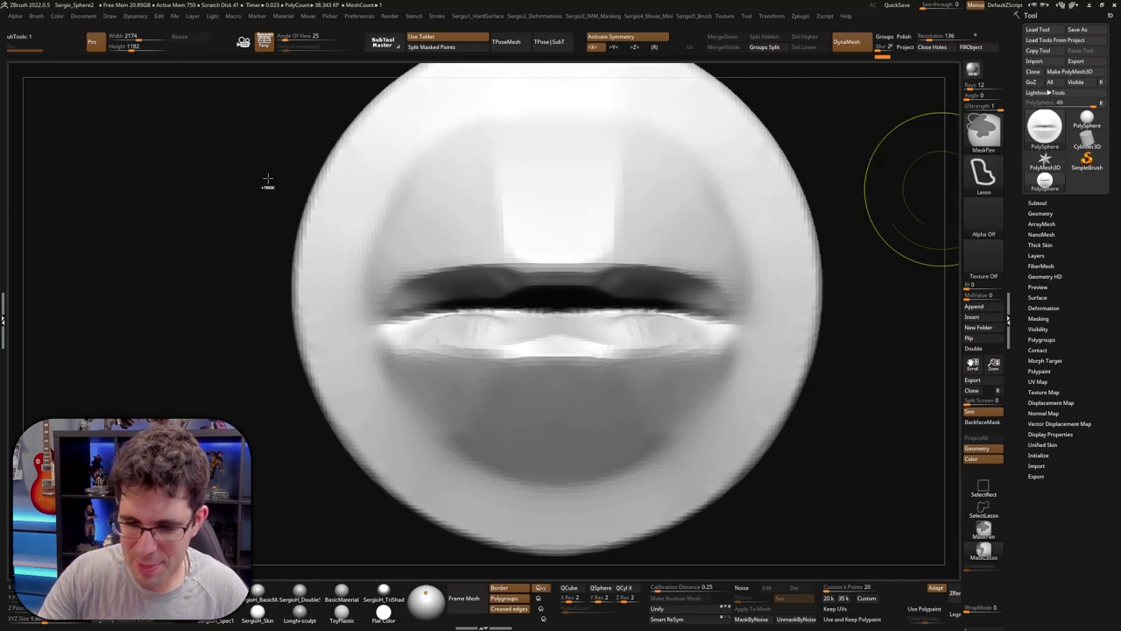
ctrl+drag(715, 328, 849, 397)
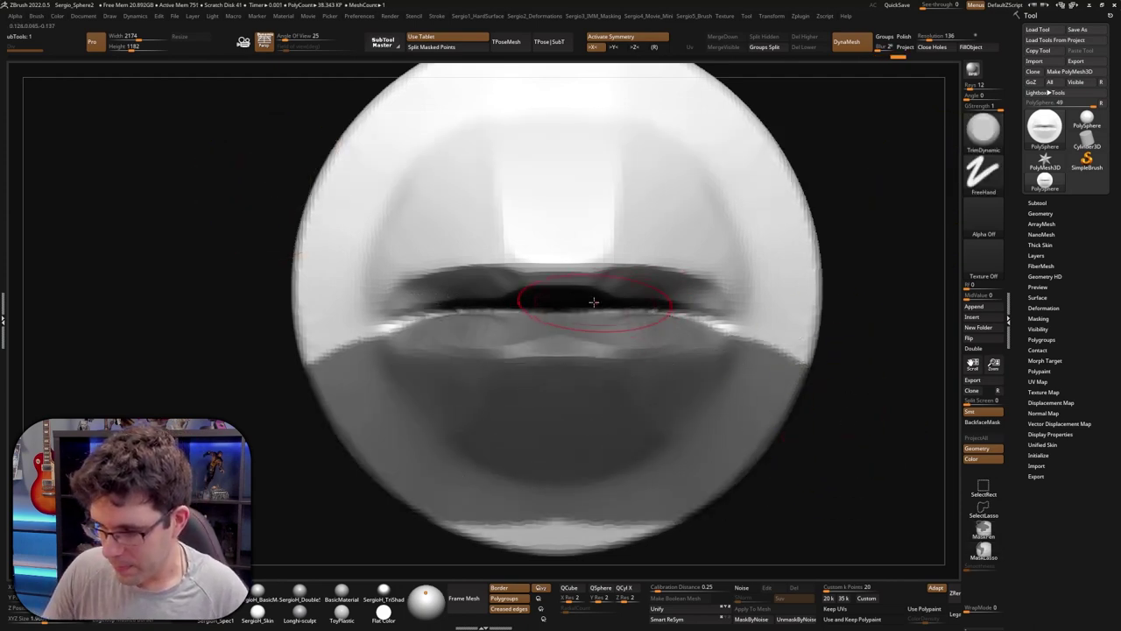
key(ctrl+z)
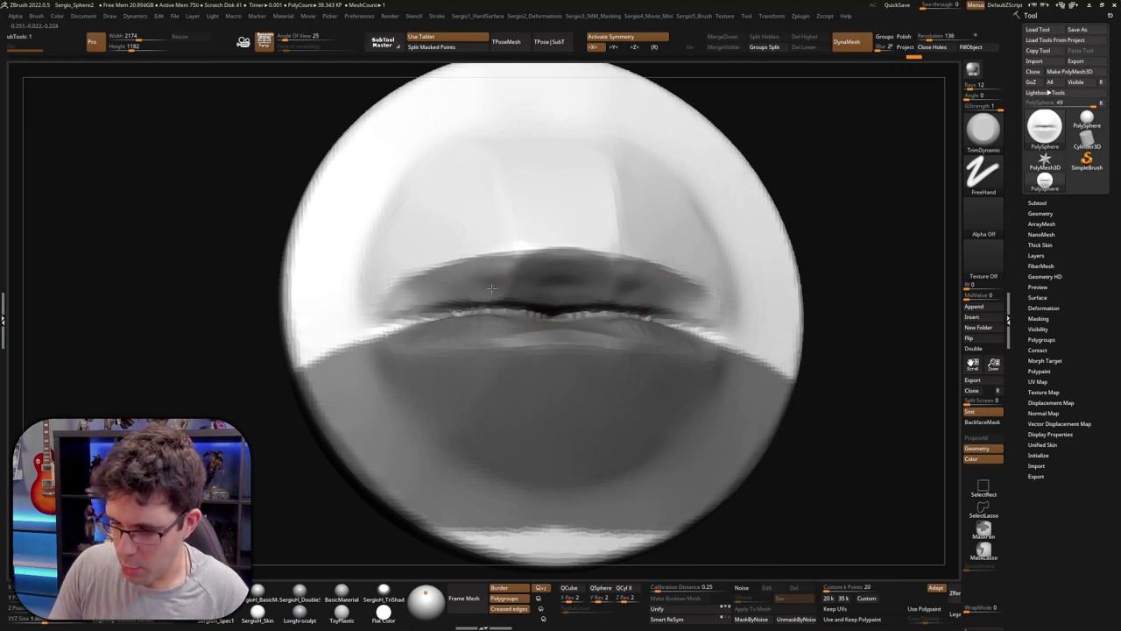
drag(546, 306, 694, 318)
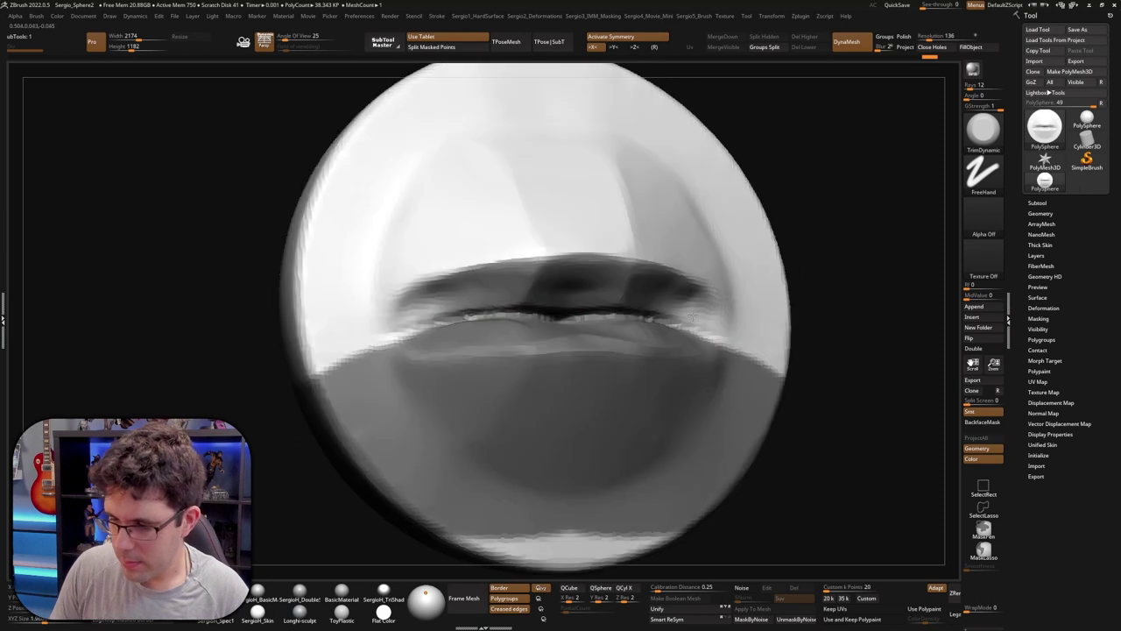
Deepen the lip-line crease and refine the upper lip with a Standard brush at size 41
key(b)
key(s)
key(t)
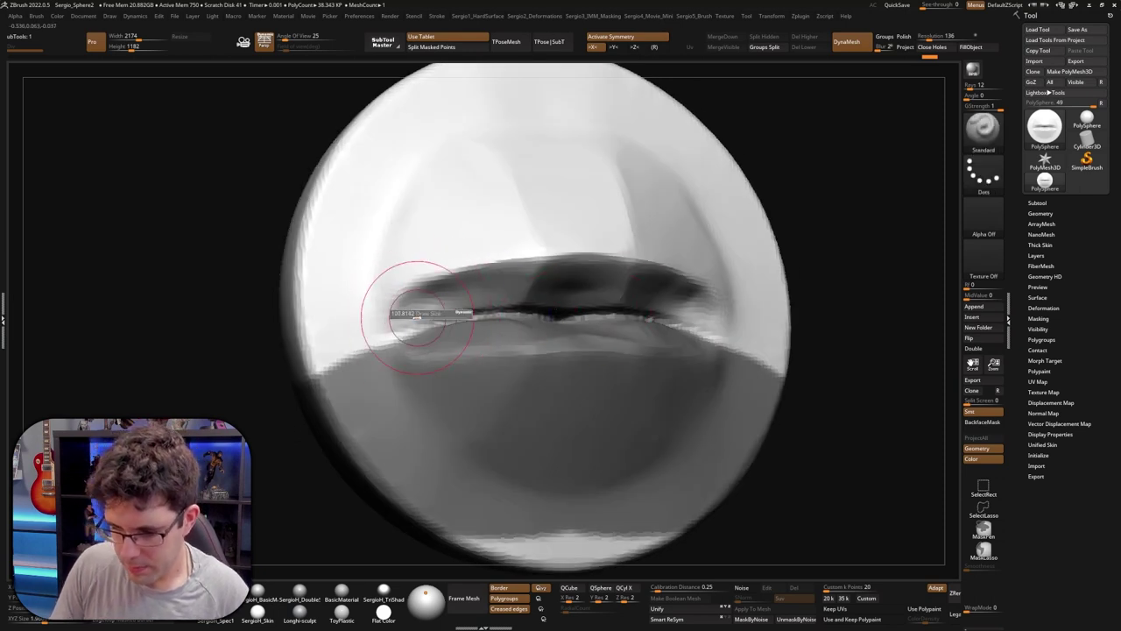
drag(406, 323, 401, 322)
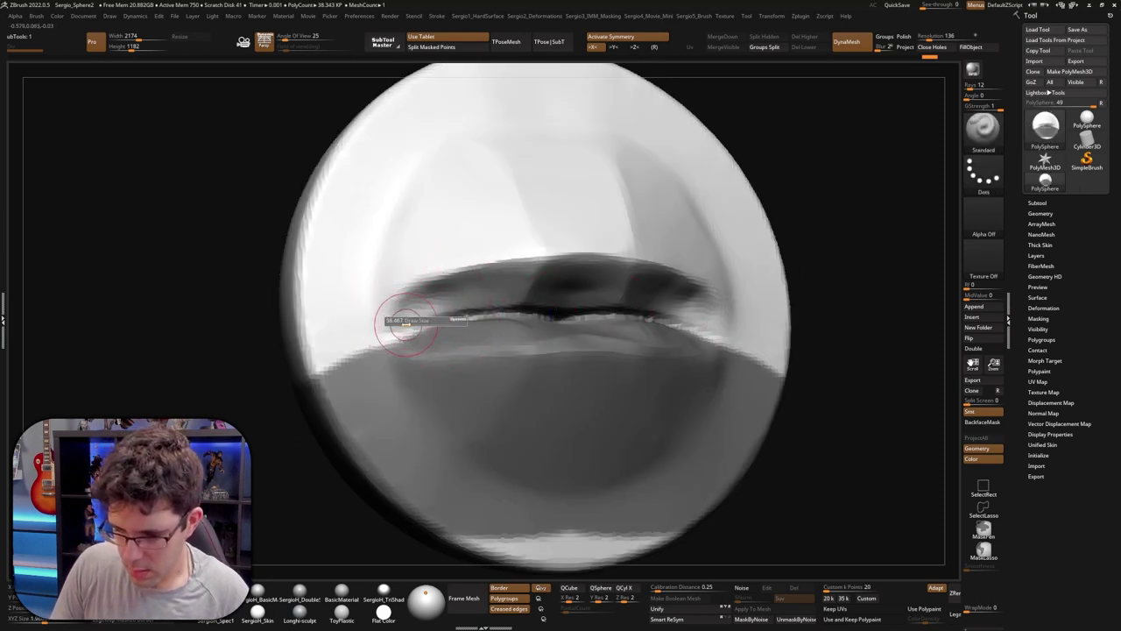
drag(468, 277, 535, 260)
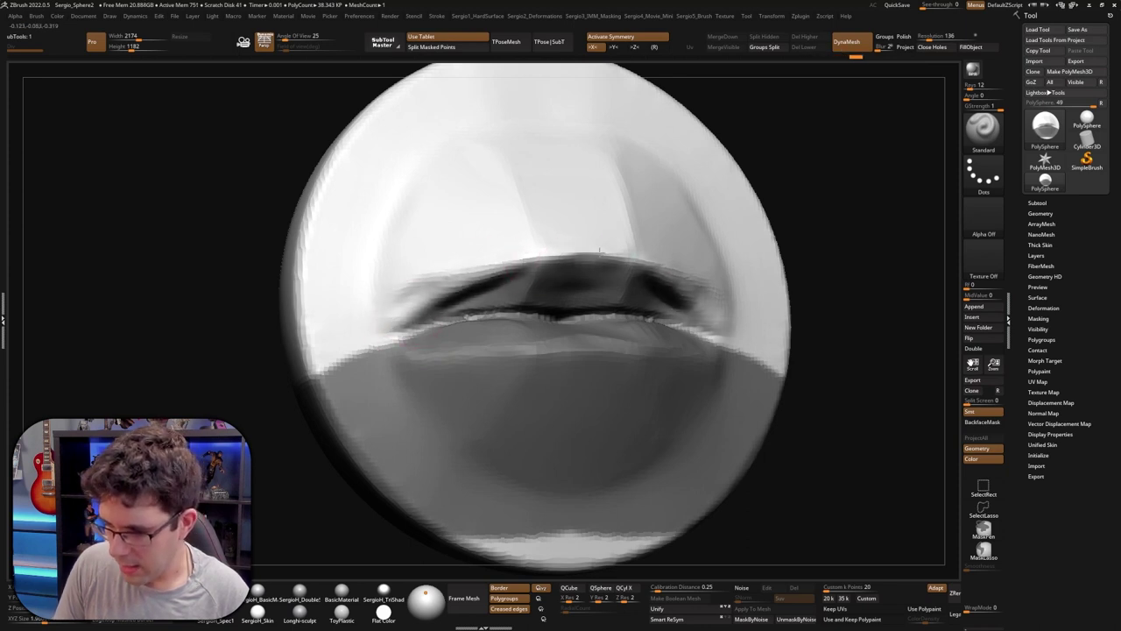
drag(706, 261, 711, 267)
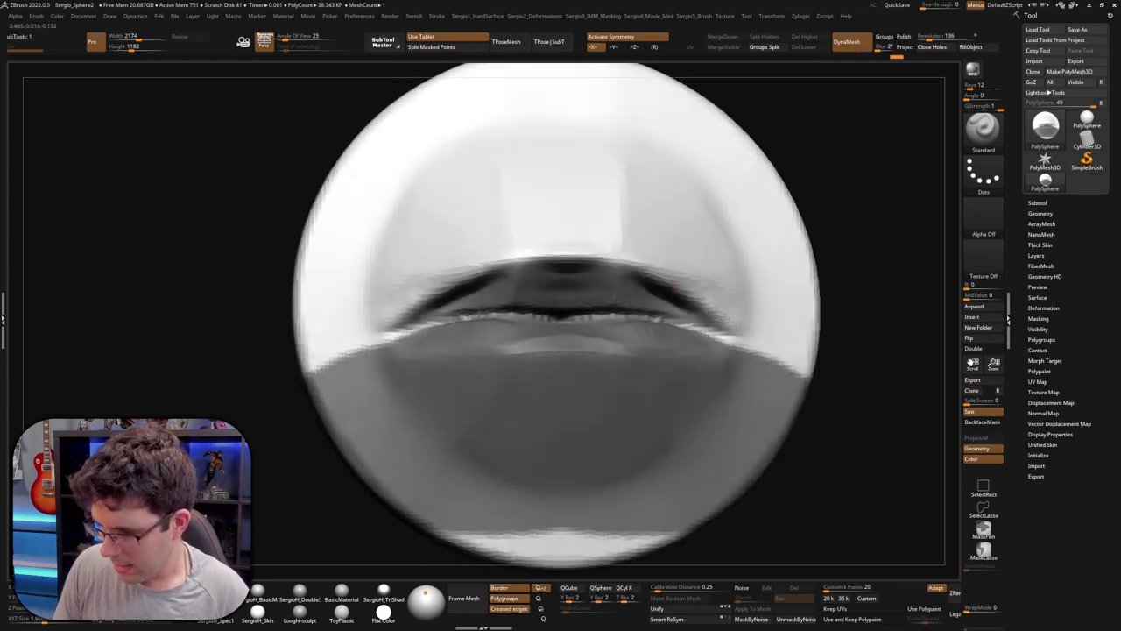
mouse_move(688, 275)
right_down()
mouse_move(463, 313)
mouse_move(588, 238)
right_up()
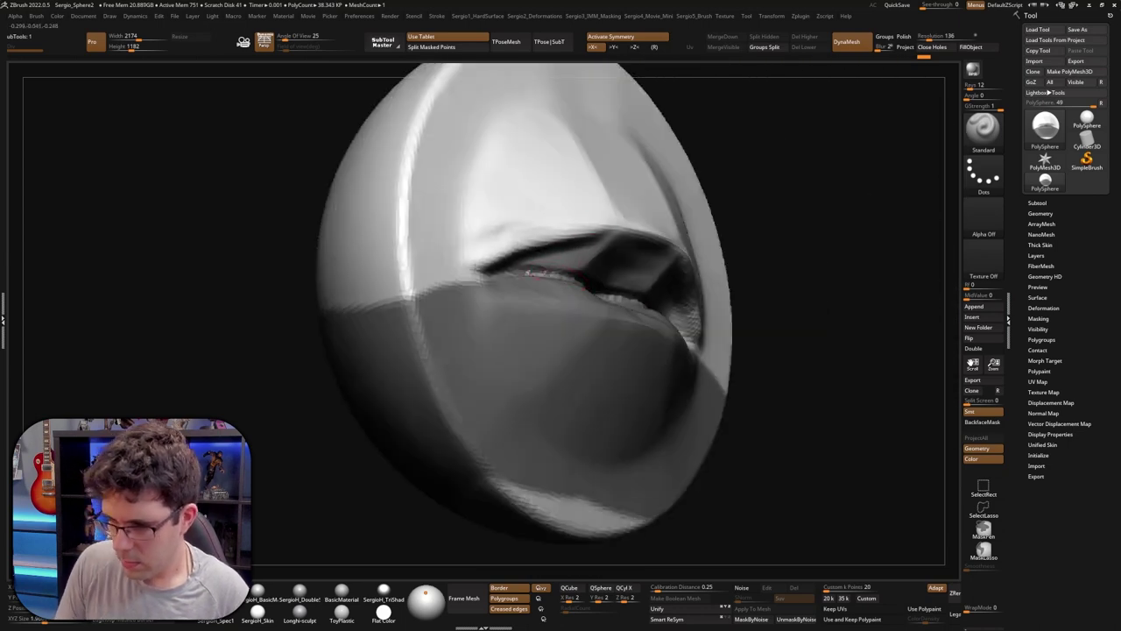
mouse_move(560, 274)
right_down()
mouse_move(716, 273)
mouse_move(679, 308)
mouse_move(559, 335)
mouse_move(532, 324)
right_up()
Build up the upper lip with clay, cycling through Move and TrimDynamic brushes
key(b)
key(m)
key(v)
right_drag(533, 308, 557, 301)
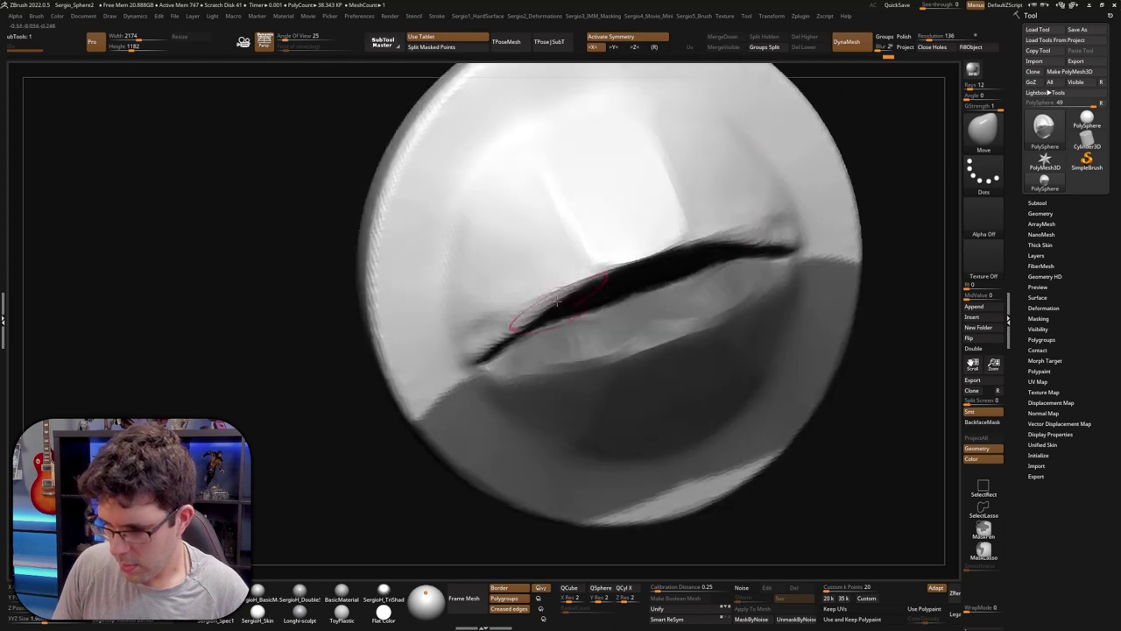
mouse_move(516, 336)
right_down()
mouse_move(601, 259)
mouse_move(517, 292)
right_up()
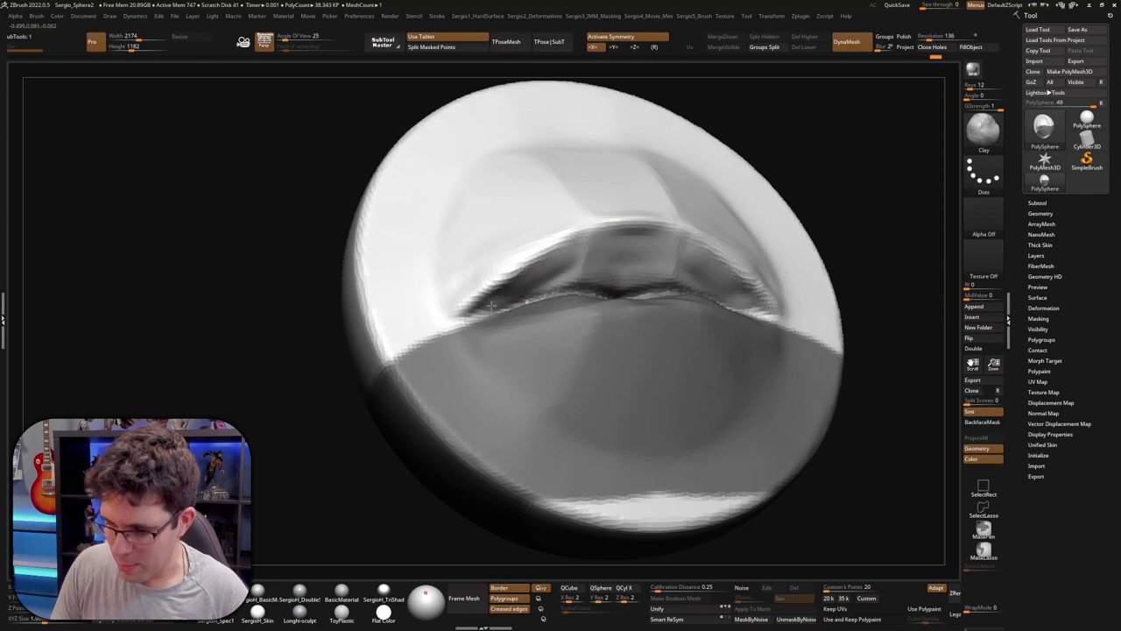
drag(517, 291, 552, 279)
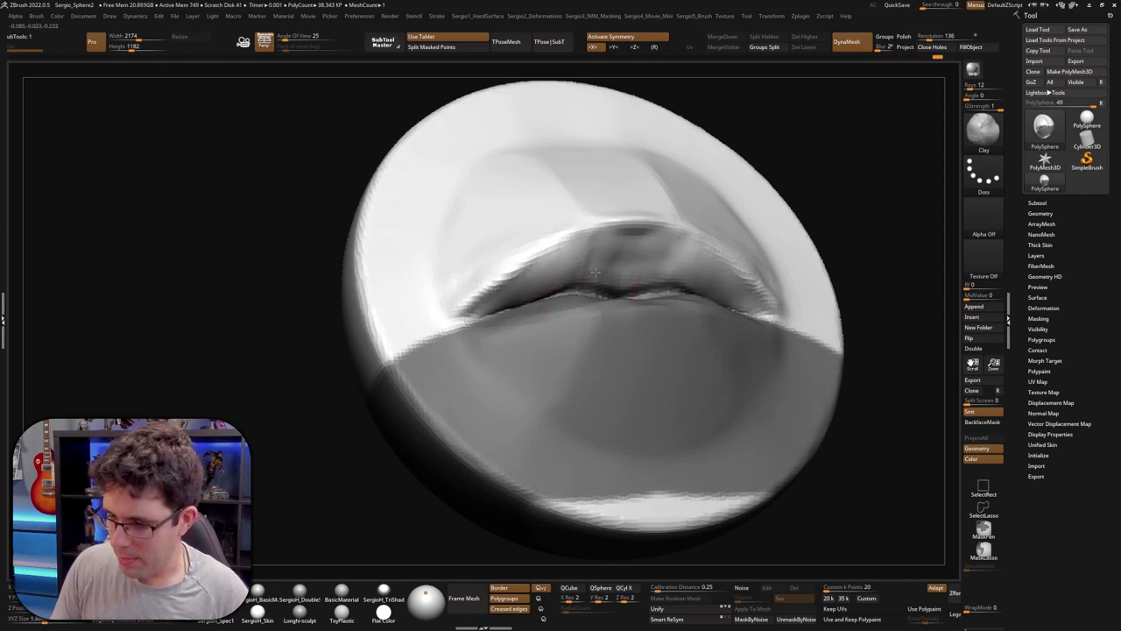
key(b)
key(t)
key(d)
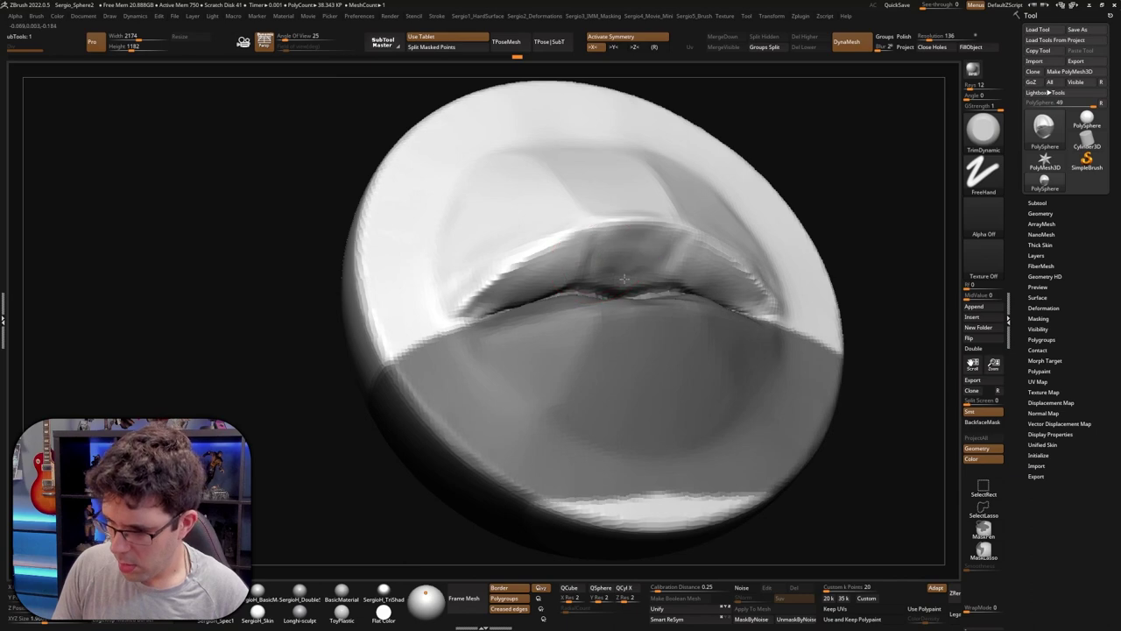
mouse_move(655, 258)
right_down()
mouse_move(624, 299)
mouse_move(675, 200)
mouse_move(617, 299)
mouse_move(616, 289)
right_up()
key(b)
key(m)
key(v)
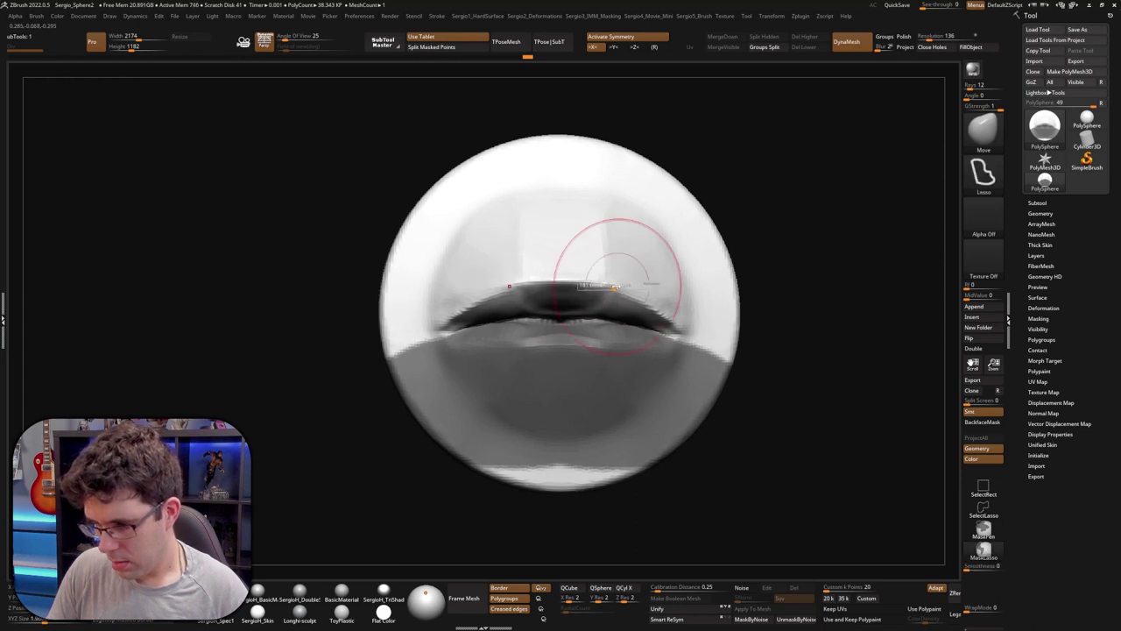
Enlarge the Move brush and nudge the upper lip shape
key(s)
drag(613, 286, 635, 286)
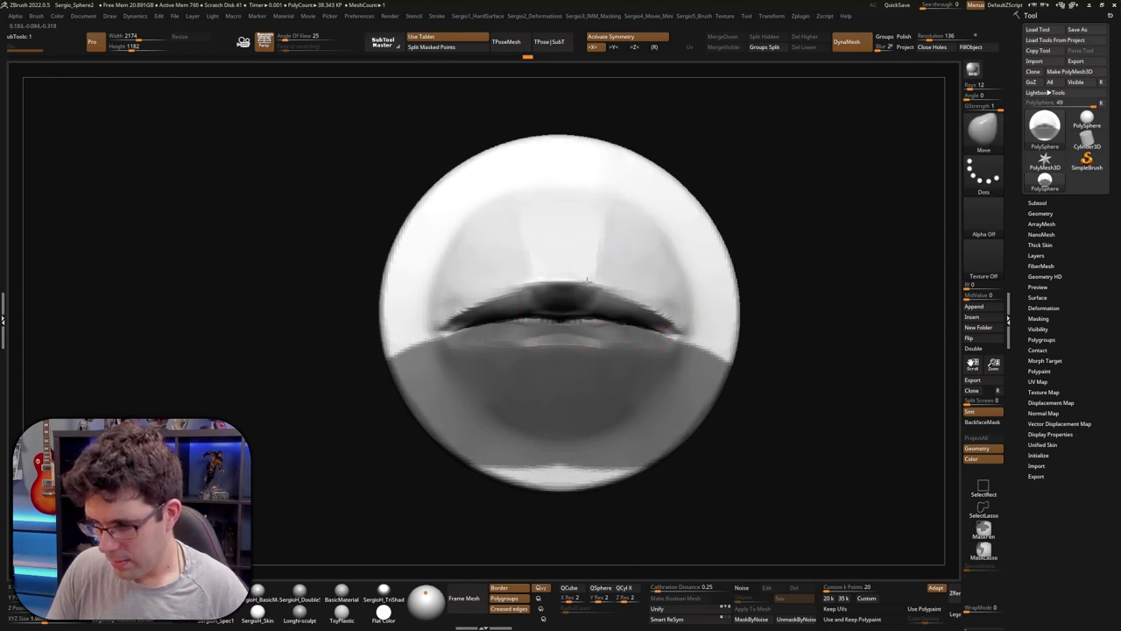
mouse_move(596, 239)
mouse_down()
mouse_move(605, 215)
mouse_move(600, 273)
mouse_move(596, 247)
mouse_up()
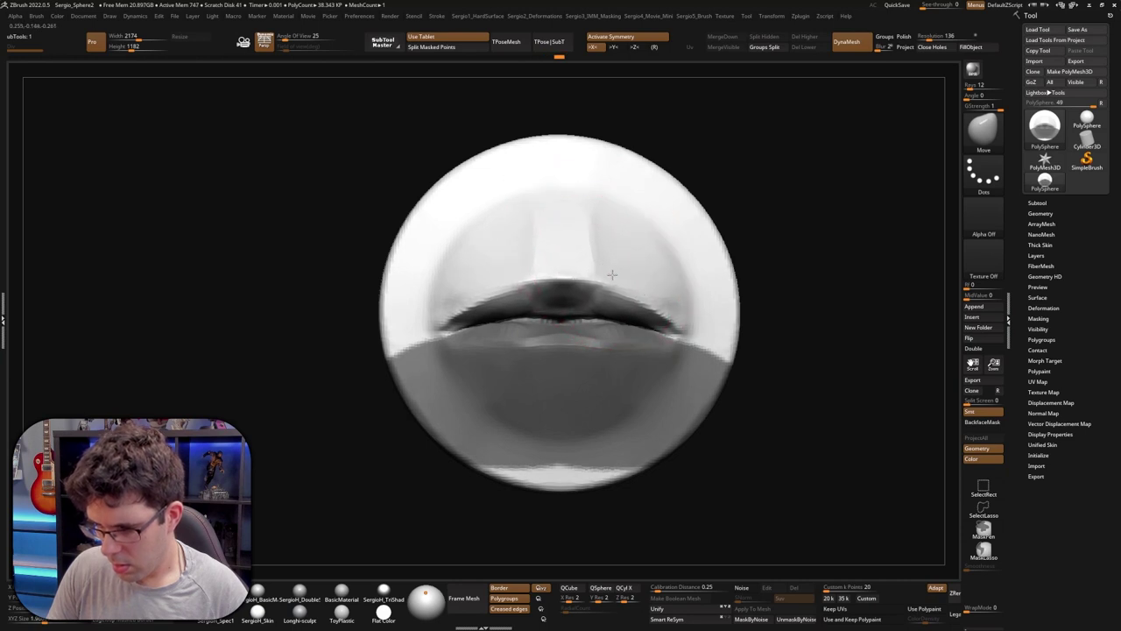
right_drag(597, 247, 564, 220)
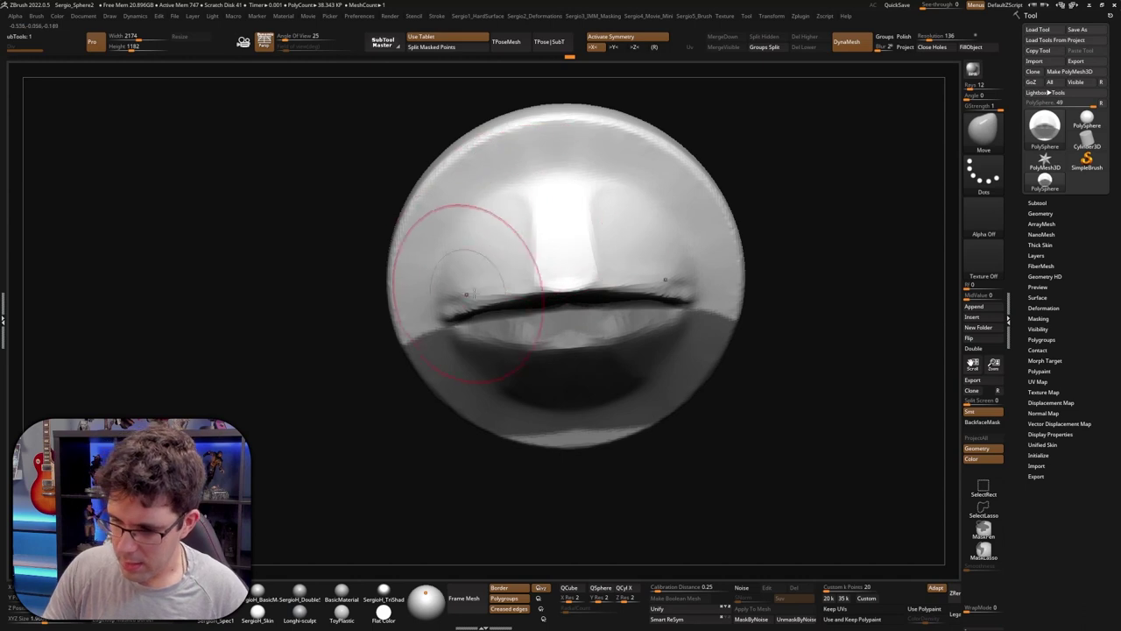
right_drag(478, 254, 478, 273)
Shift-smooth the crease between the upper and lower lips
key(b)
key(t)
key(d)
key(s)
drag(473, 280, 447, 300)
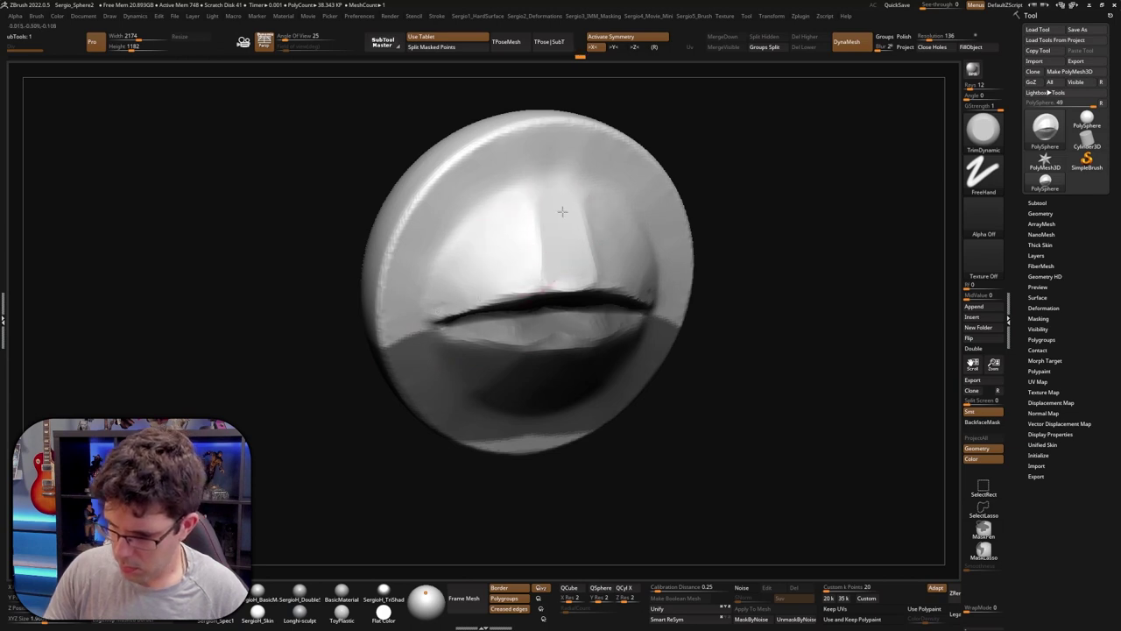
mouse_move(554, 273)
mouse_down()
mouse_move(689, 263)
mouse_move(587, 255)
mouse_up()
key(b)
key(c)
key(l)
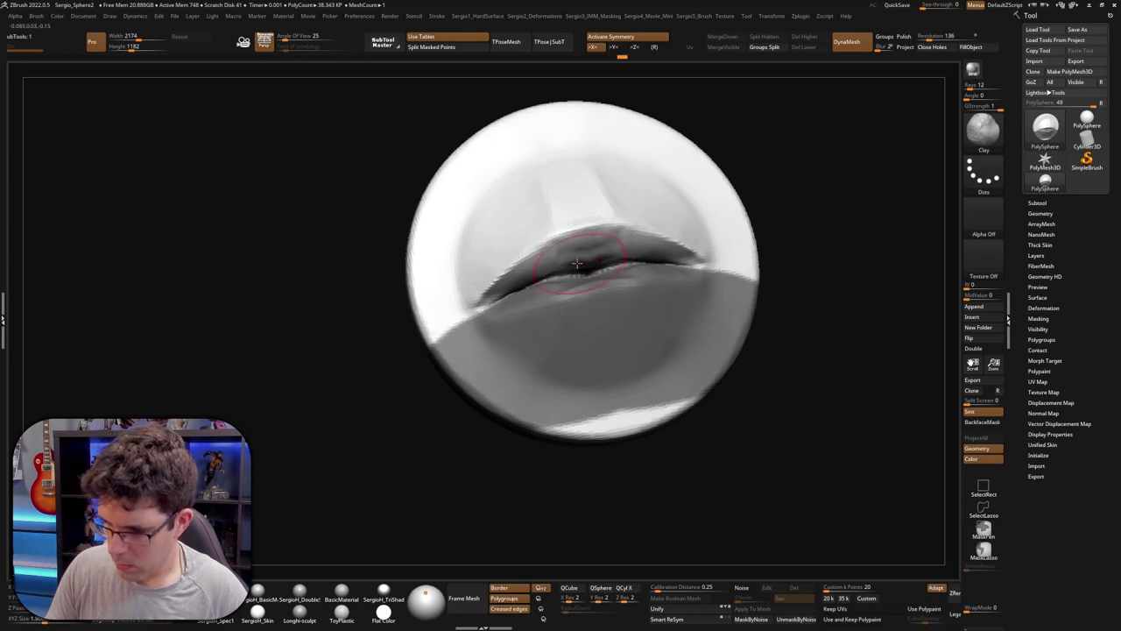
key(shift)
shift+drag(624, 255, 675, 254)
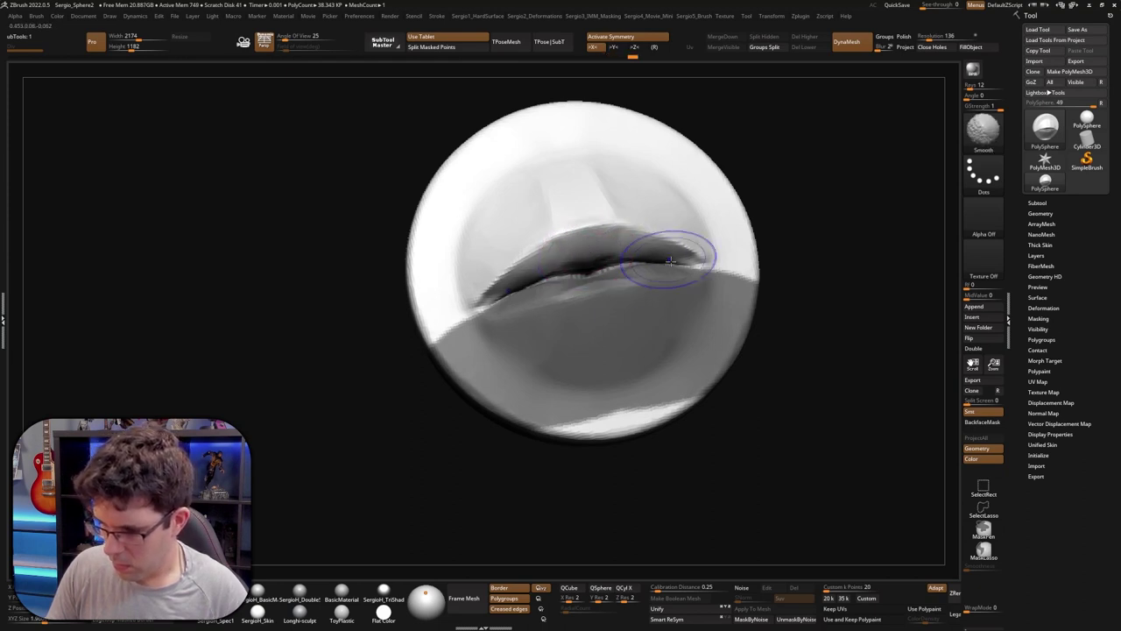
mouse_move(771, 262)
mouse_down()
mouse_move(751, 251)
mouse_move(641, 289)
mouse_up()
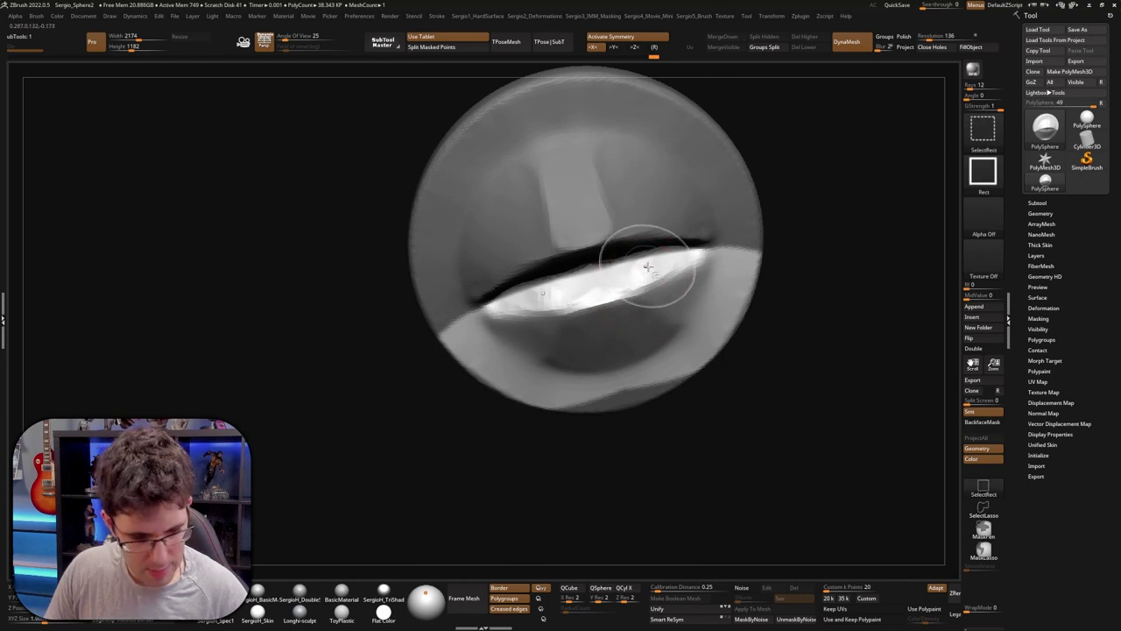
Flatten the lips into planar facets with TrimDynamic from a frontal view
key(b)
key(t)
key(d)
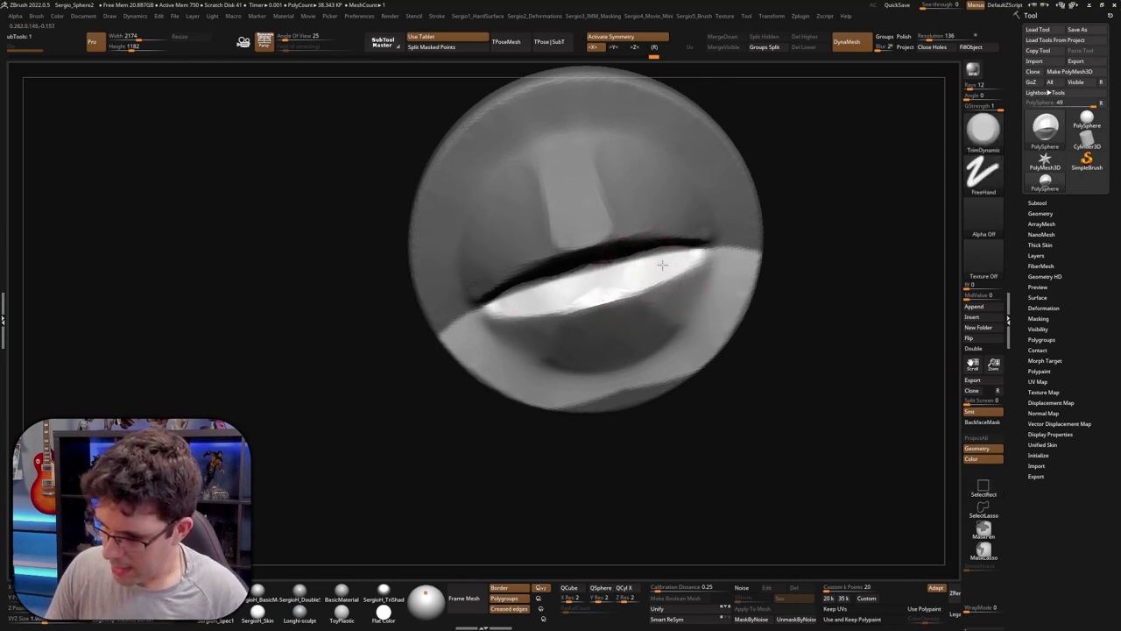
drag(771, 263, 635, 263)
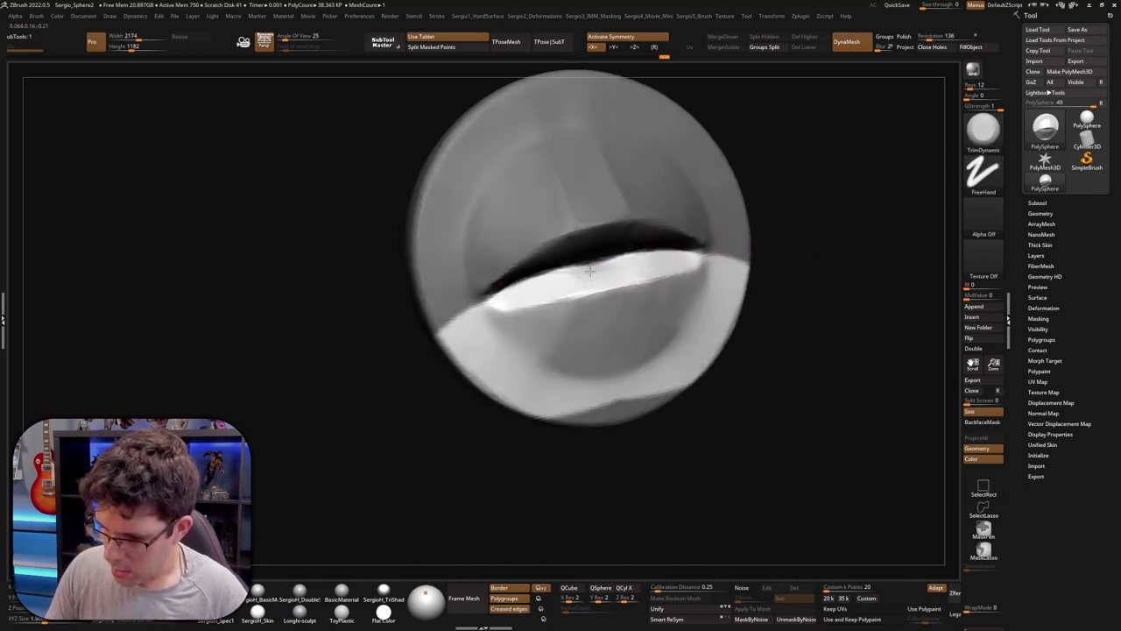
mouse_move(606, 276)
right_down()
mouse_move(653, 266)
mouse_move(646, 291)
mouse_move(721, 278)
mouse_move(631, 289)
mouse_move(661, 284)
right_up()
Pick the Move brush at a new size and turn the model toward the lower lip
key(b)
key(m)
key(v)
key(s)
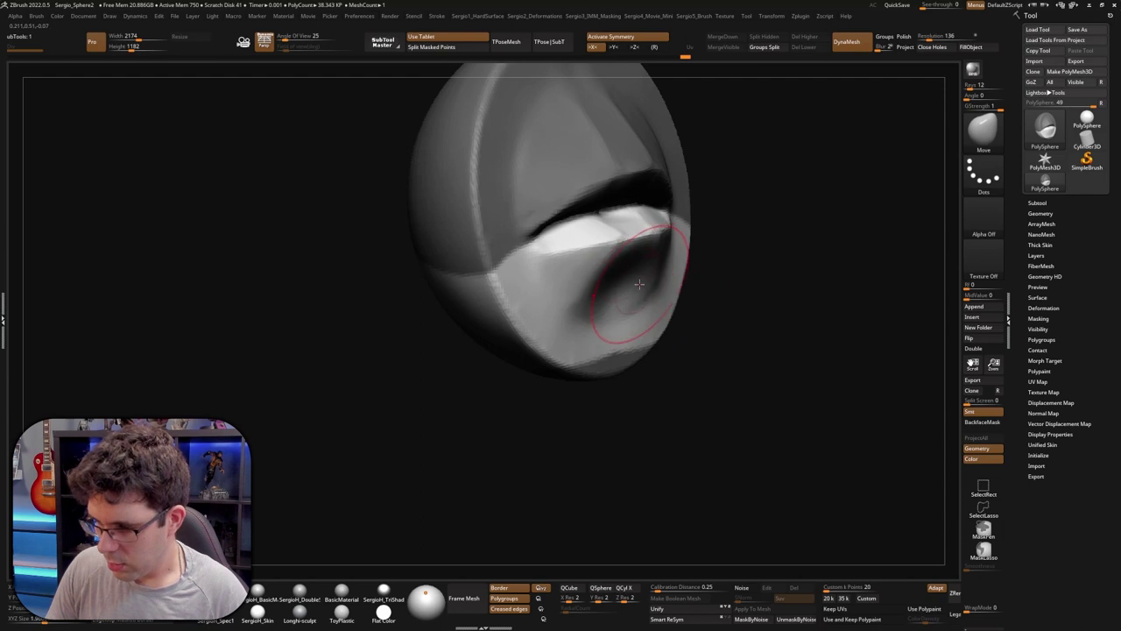
key(space)
right_drag(640, 284, 618, 261)
Trim the lips from a new angle, then pull the lower lip downward with Move
key(b)
key(t)
key(d)
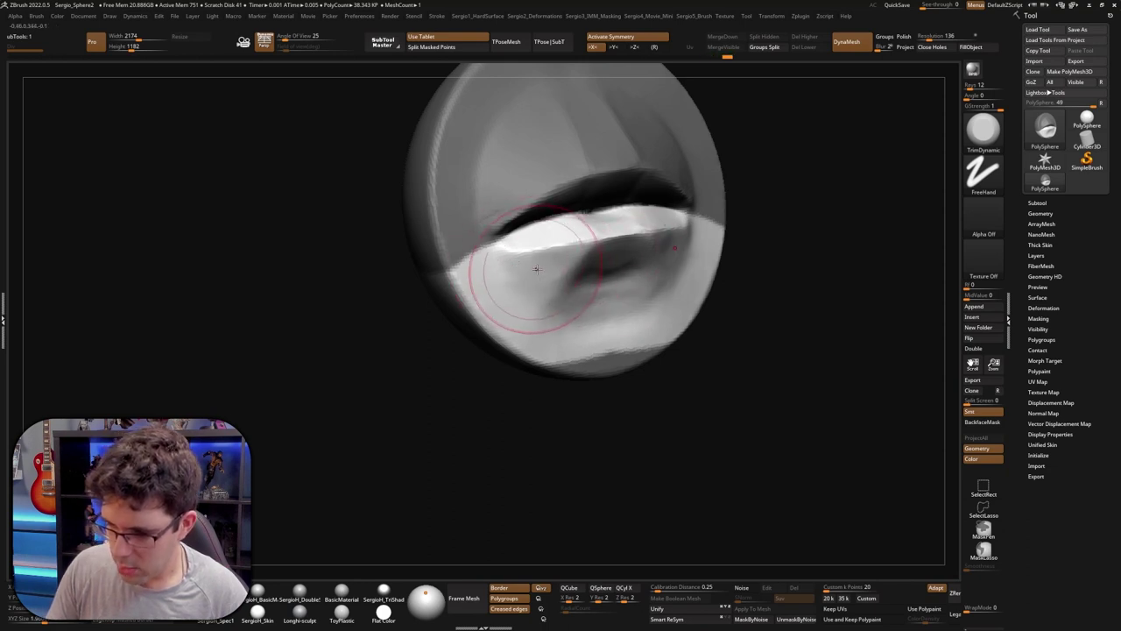
right_drag(536, 279, 655, 252)
key(b)
key(m)
key(v)
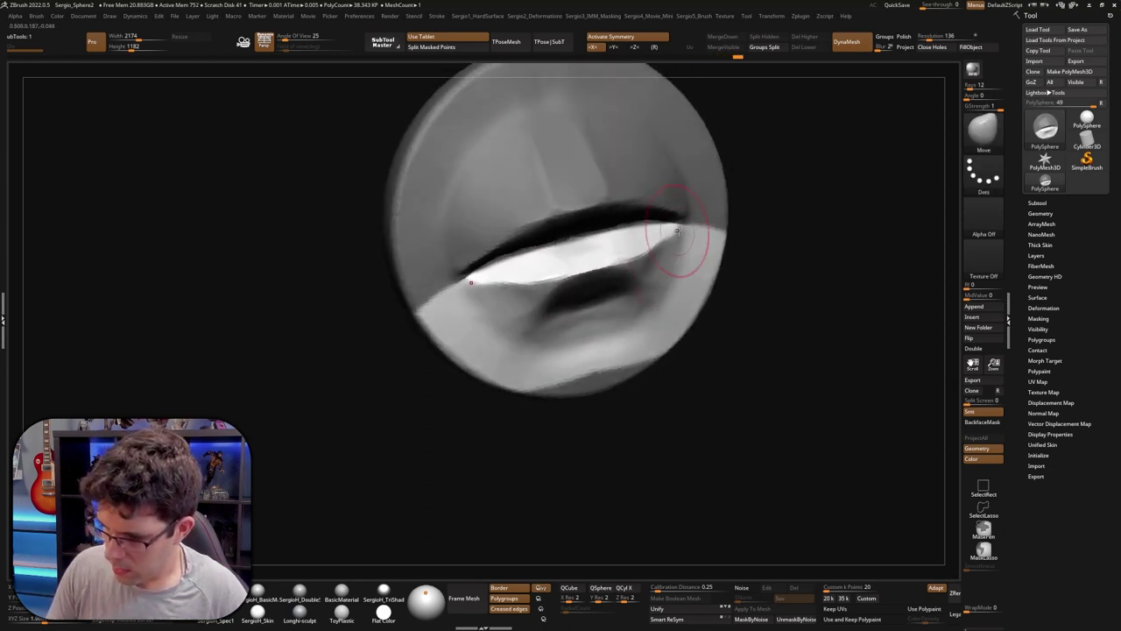
mouse_move(654, 251)
mouse_down()
mouse_move(664, 280)
mouse_move(644, 254)
mouse_move(579, 305)
mouse_up()
Alternate between Move and TrimDynamic, finishing on TrimDynamic at a near-front mouth view
key(b)
key(t)
key(d)
key(b)
key(m)
key(v)
key(b)
key(t)
key(d)
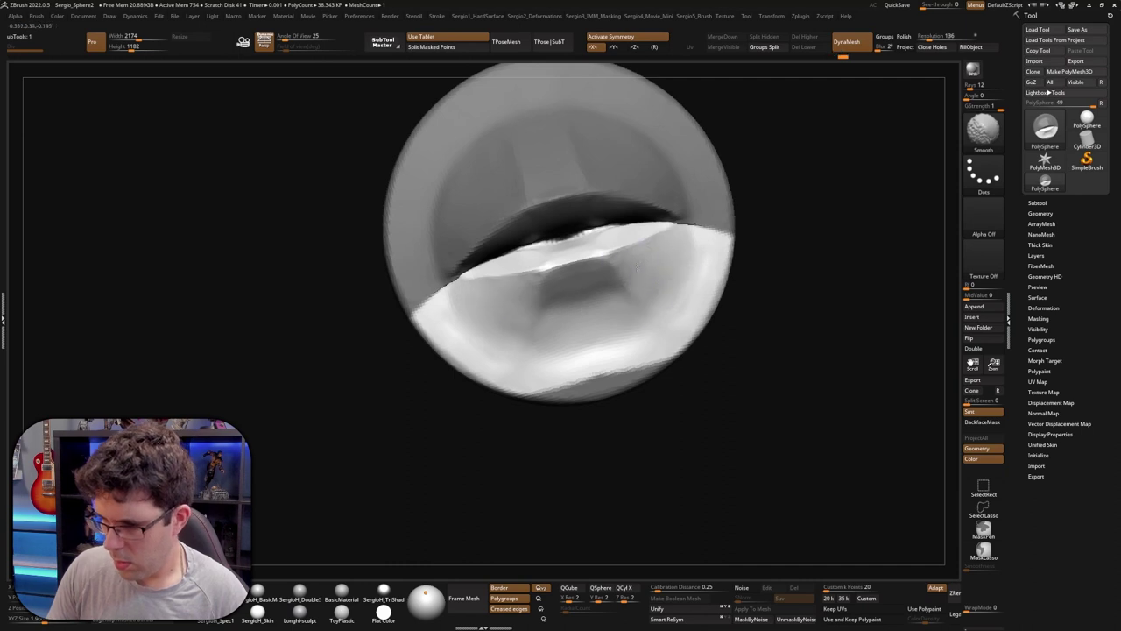
mouse_move(637, 267)
shift+right_down()
mouse_move(656, 255)
mouse_move(627, 263)
shift+right_up()
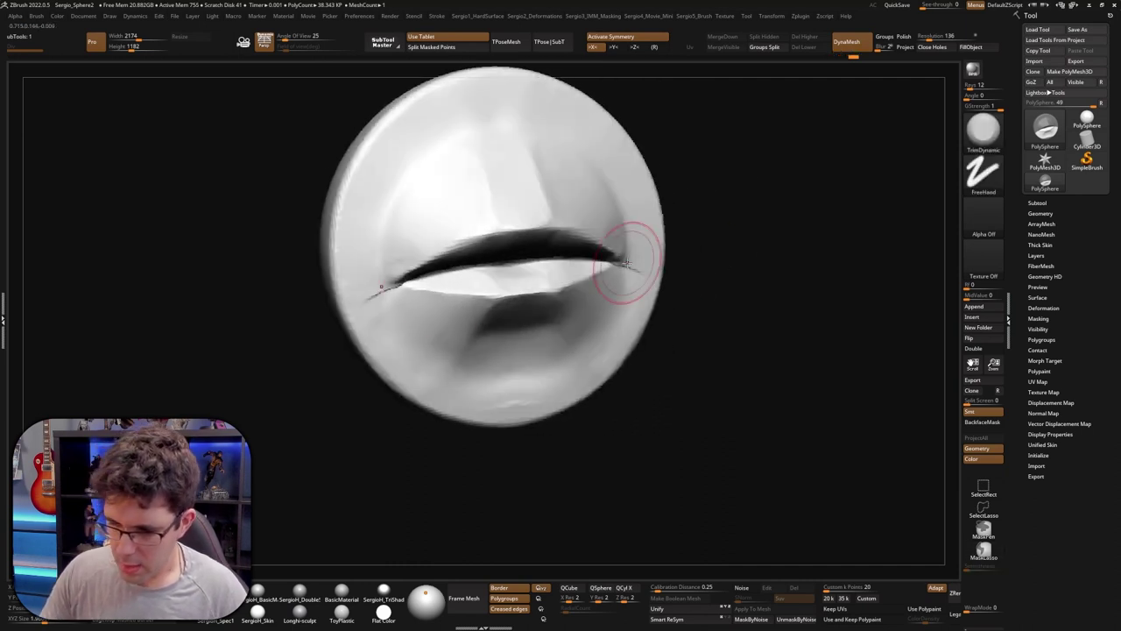
Build symmetric Clay bulges beside each mouth corner
right_drag(695, 251, 363, 296)
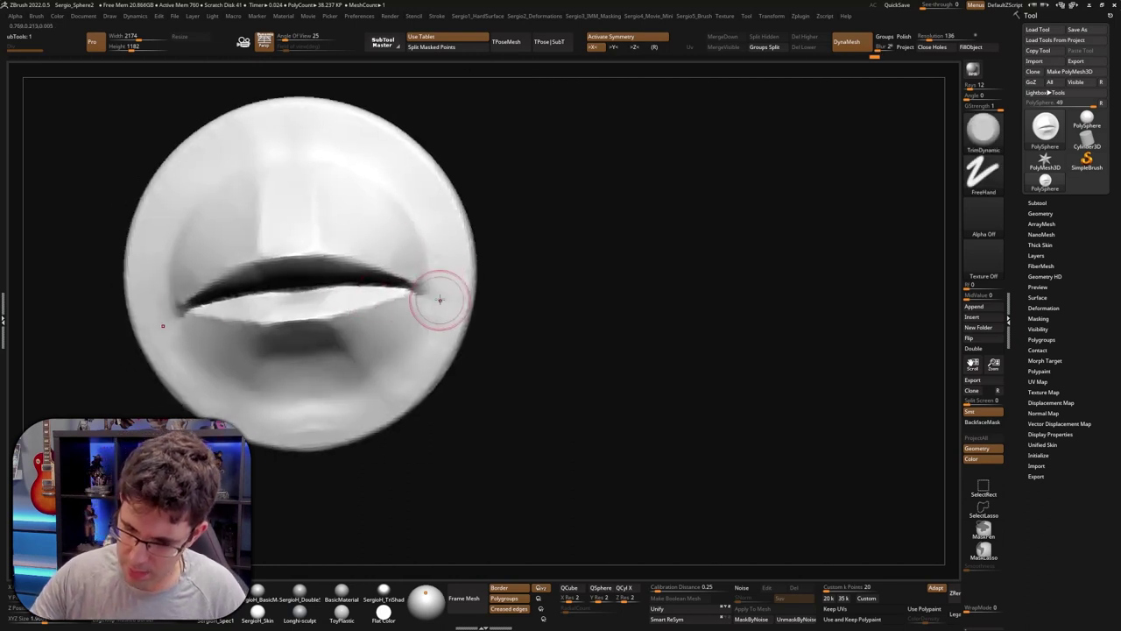
key(b)
key(c)
key(l)
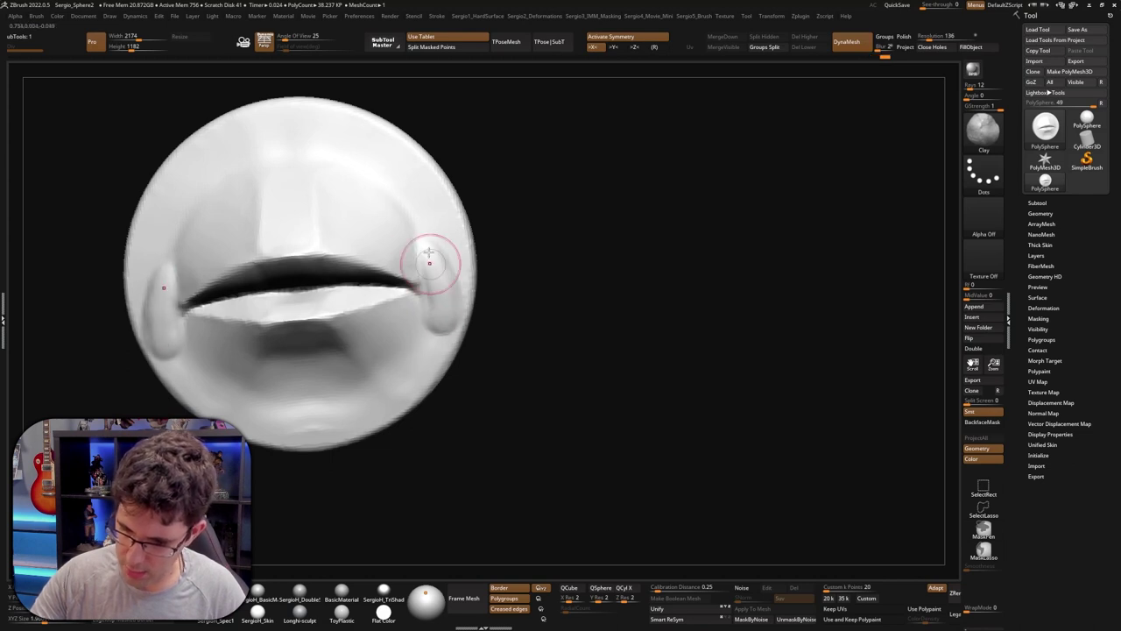
mouse_move(432, 255)
mouse_down()
mouse_move(439, 305)
mouse_move(450, 301)
mouse_up()
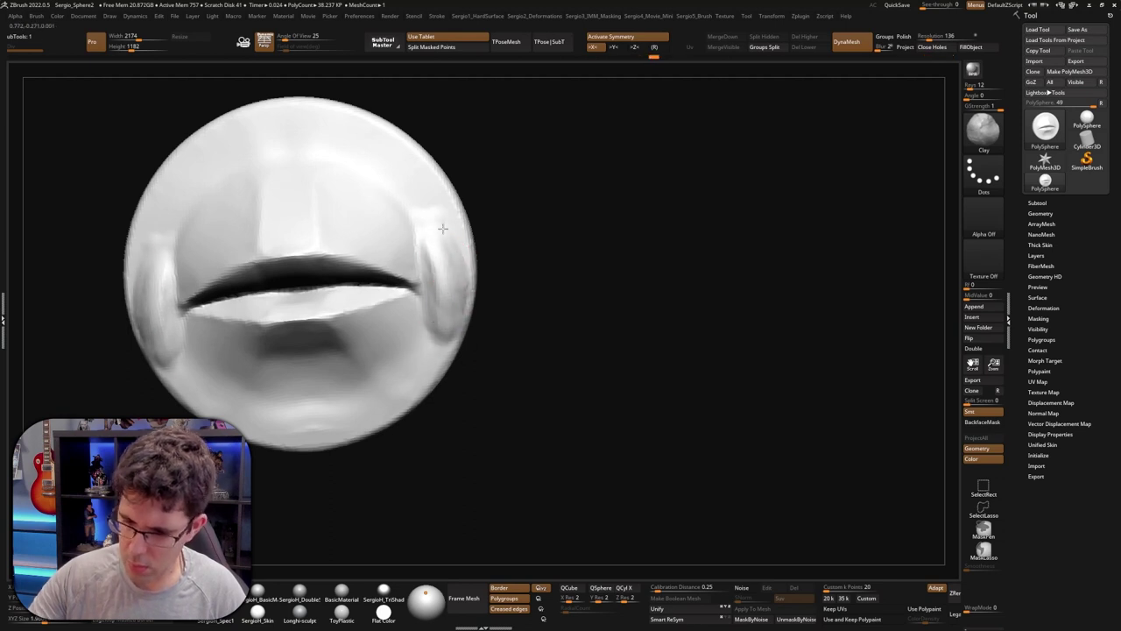
Smooth the ends of the lip crease, then tilt the mouth with TrimDynamic selected
right_drag(462, 313, 434, 263)
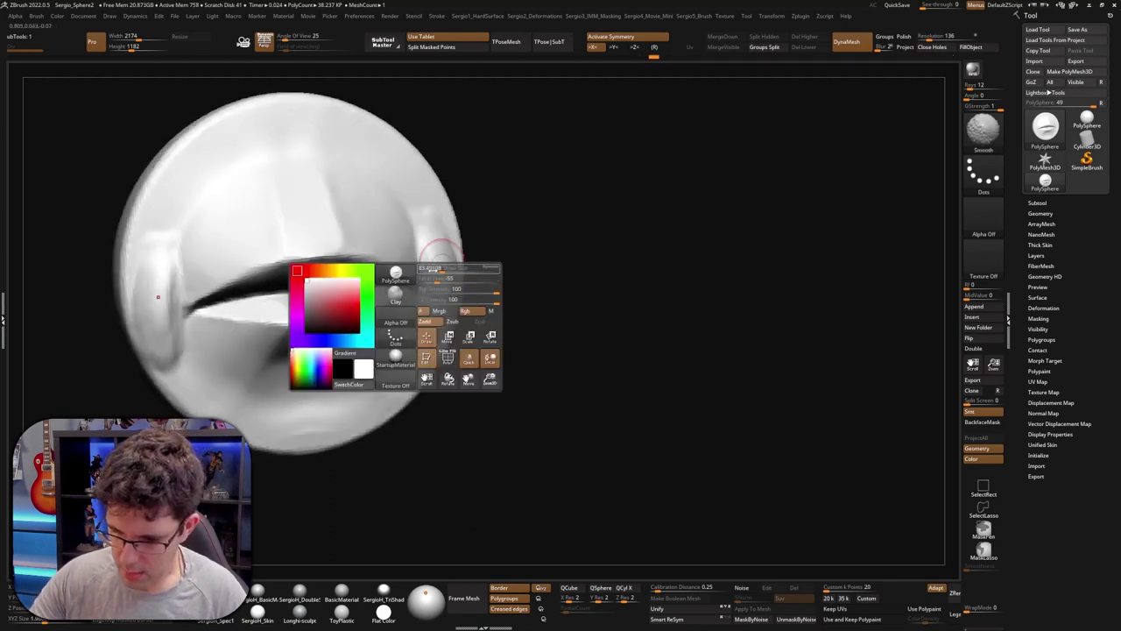
shift+drag(435, 264, 430, 257)
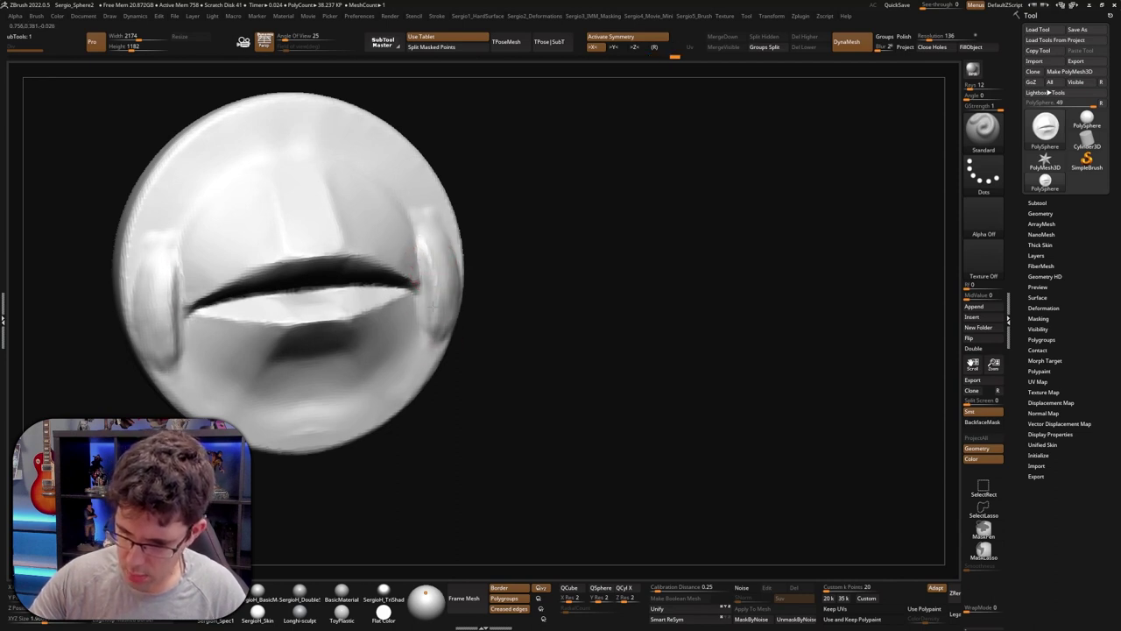
right_drag(433, 306, 416, 263)
key(b)
key(t)
key(d)
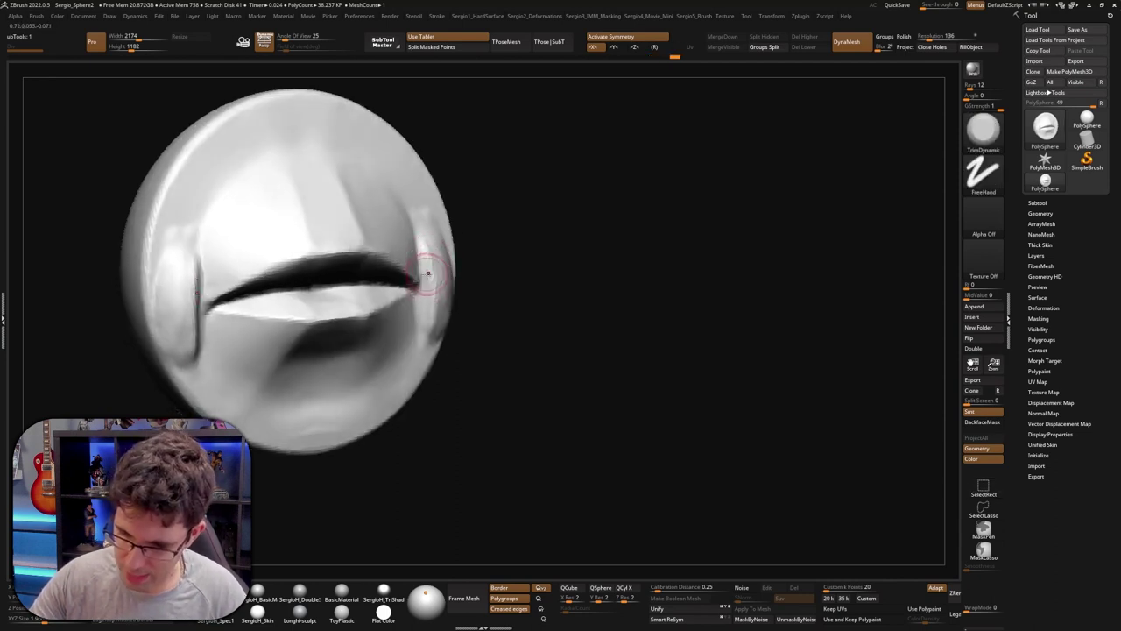
right_drag(429, 294, 420, 226)
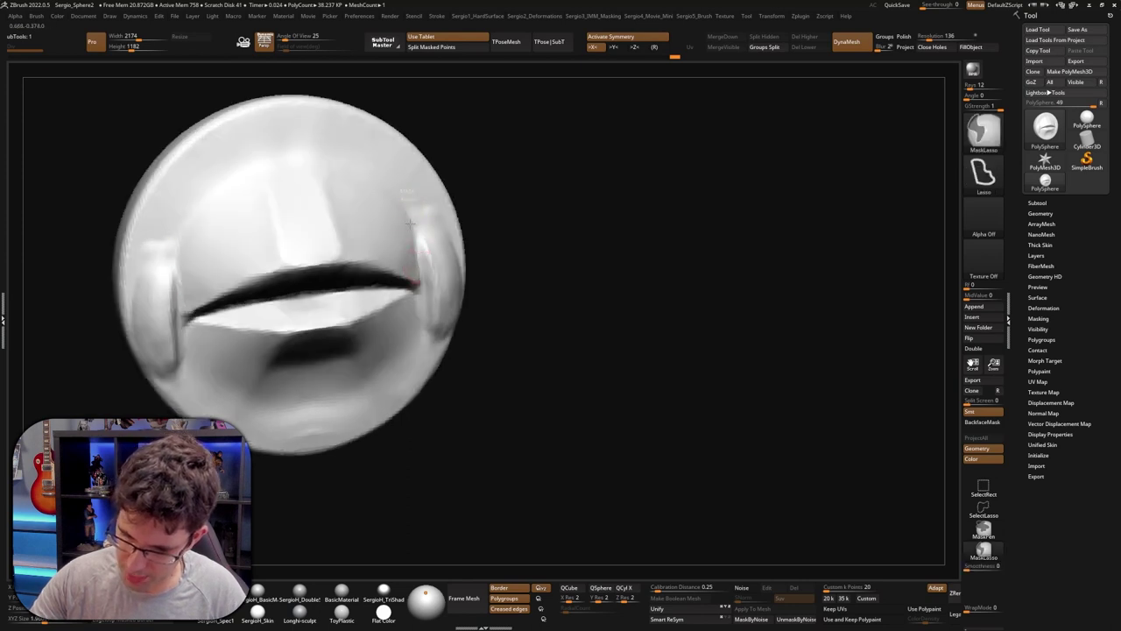
Lasso-mask the mouth, level it to face front, and select Move
ctrl+drag(417, 316, 423, 301)
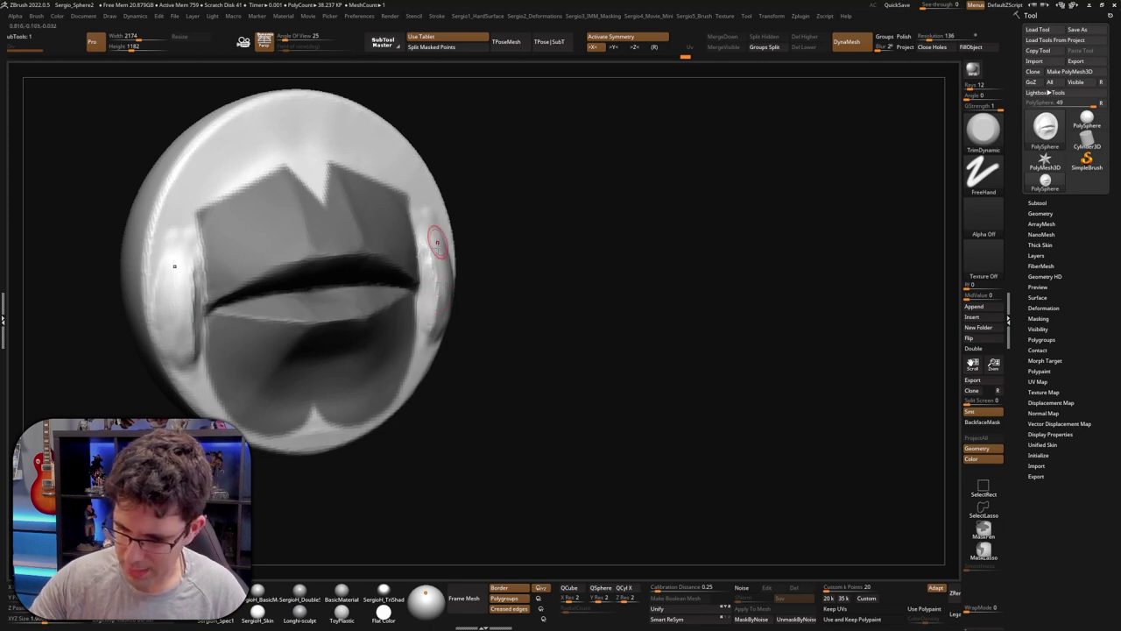
mouse_move(437, 242)
right_down()
mouse_move(421, 251)
mouse_move(441, 268)
right_up()
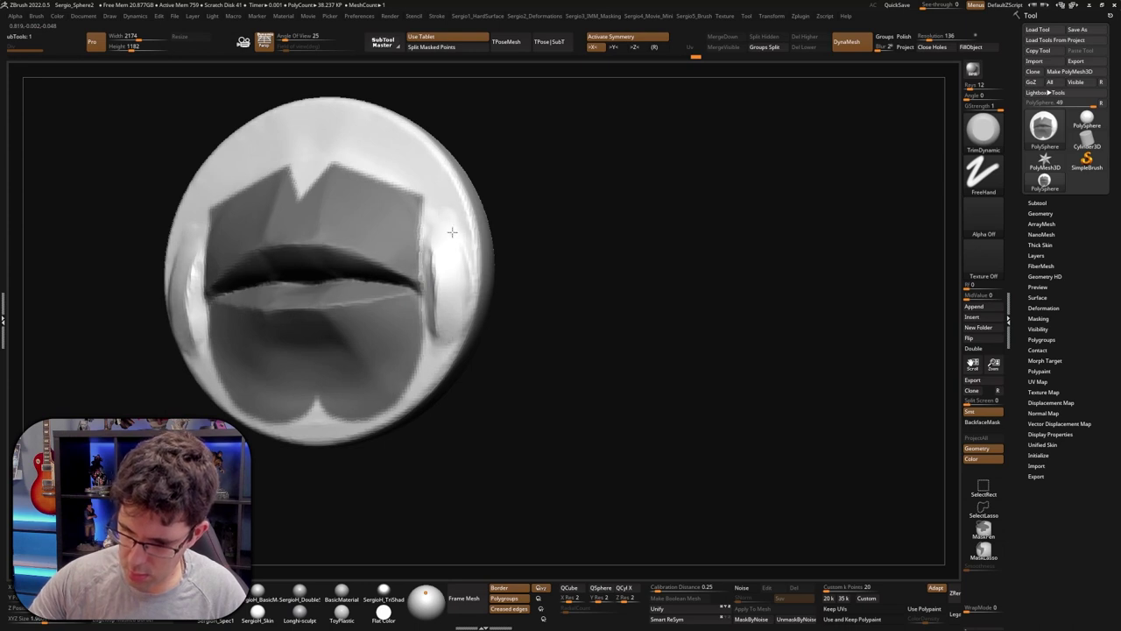
mouse_move(446, 262)
right_down()
mouse_move(427, 256)
mouse_move(438, 257)
right_up()
key(b)
key(m)
key(v)
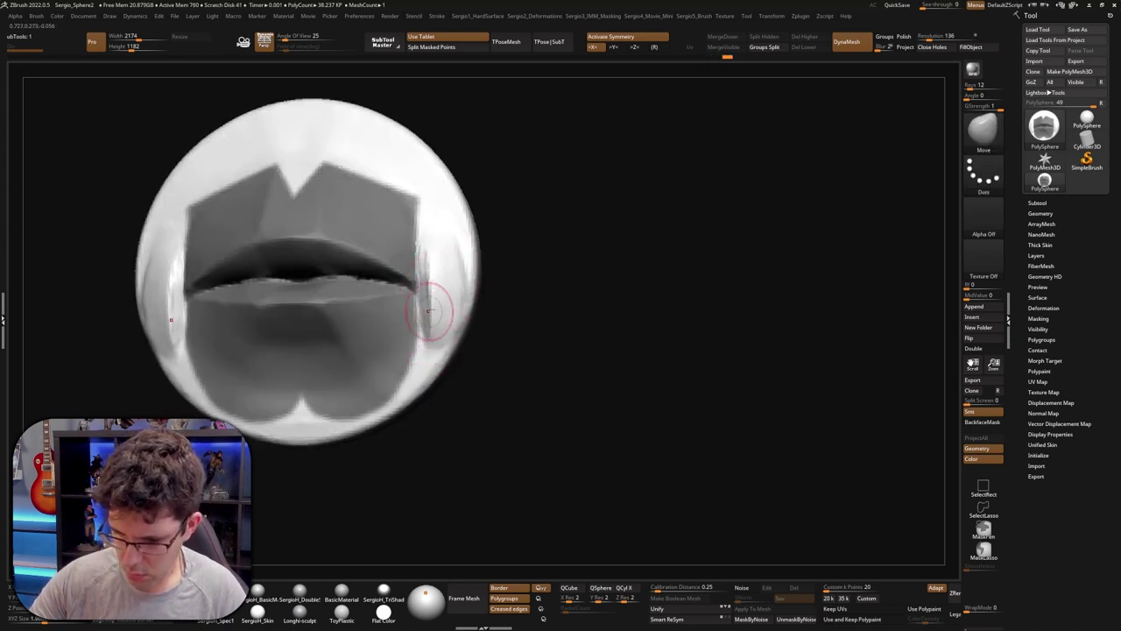
Undo the blocky trims with Ctrl+Z, then redo a couple of history steps
key(ctrl+z)
key(ctrl+z)
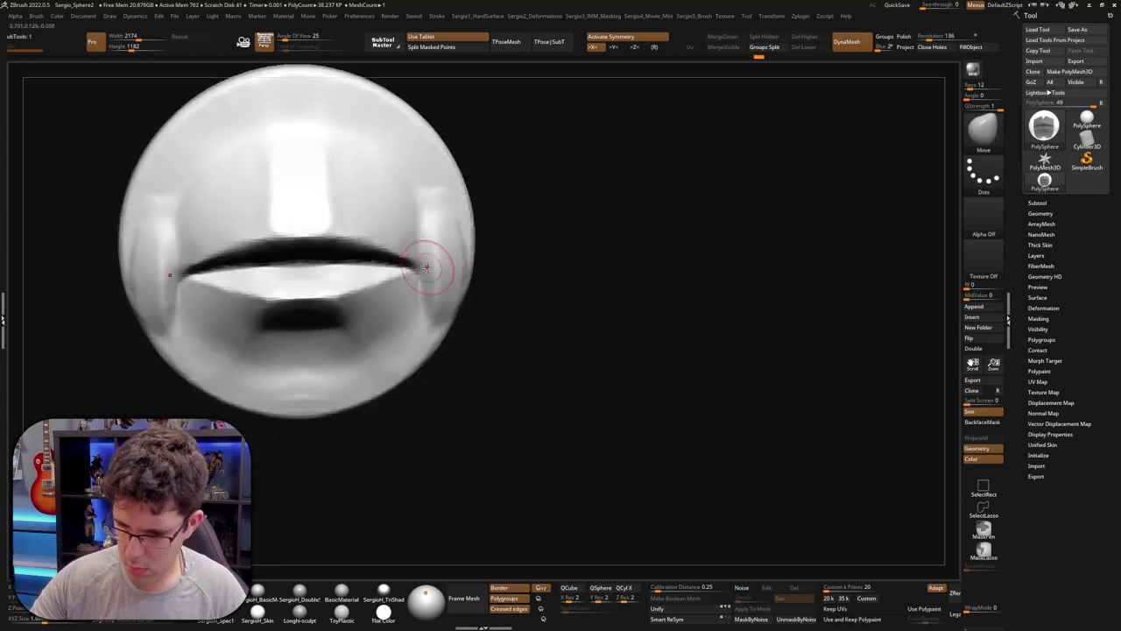
key(ctrl+z)
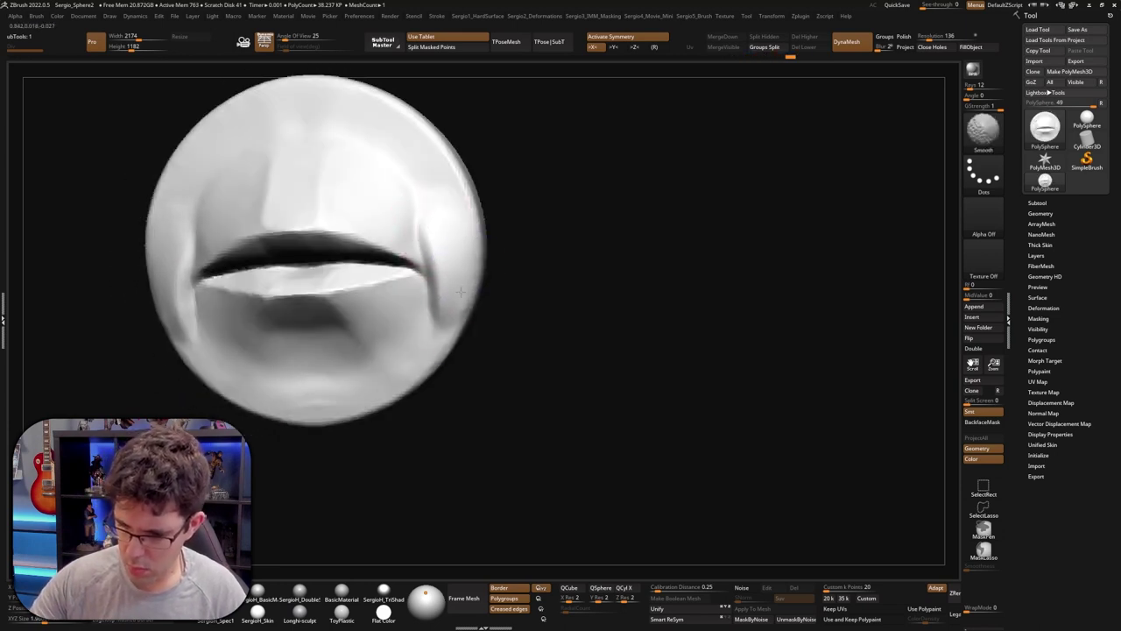
key(ctrl+shift+z)
key(ctrl+shift+z)
key(ctrl+shift+z)
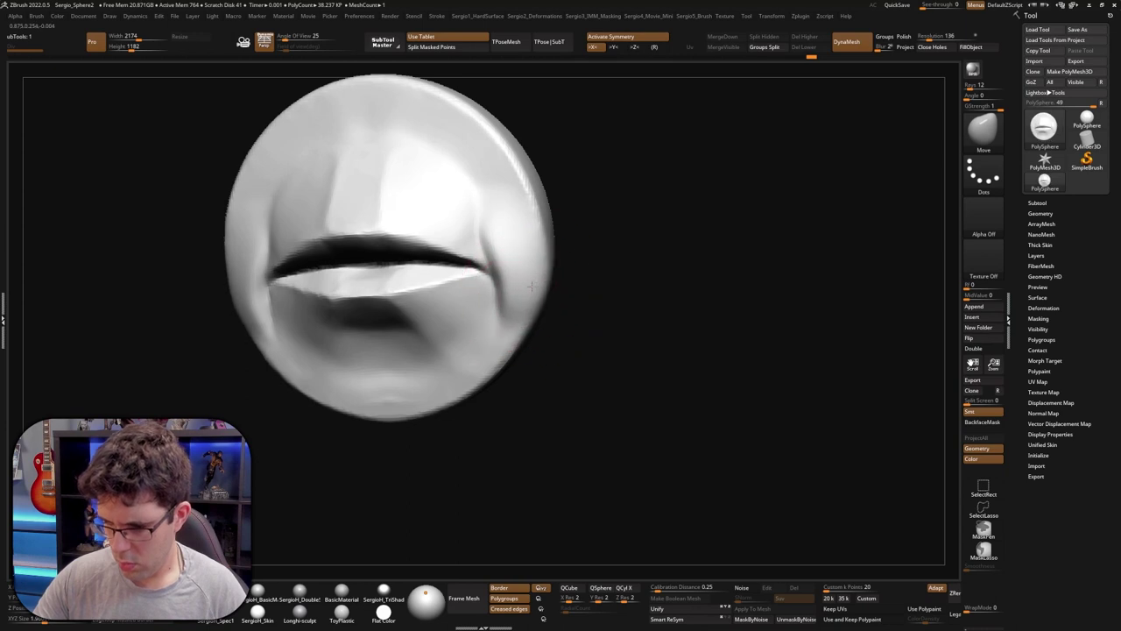
key(ctrl+shift+z)
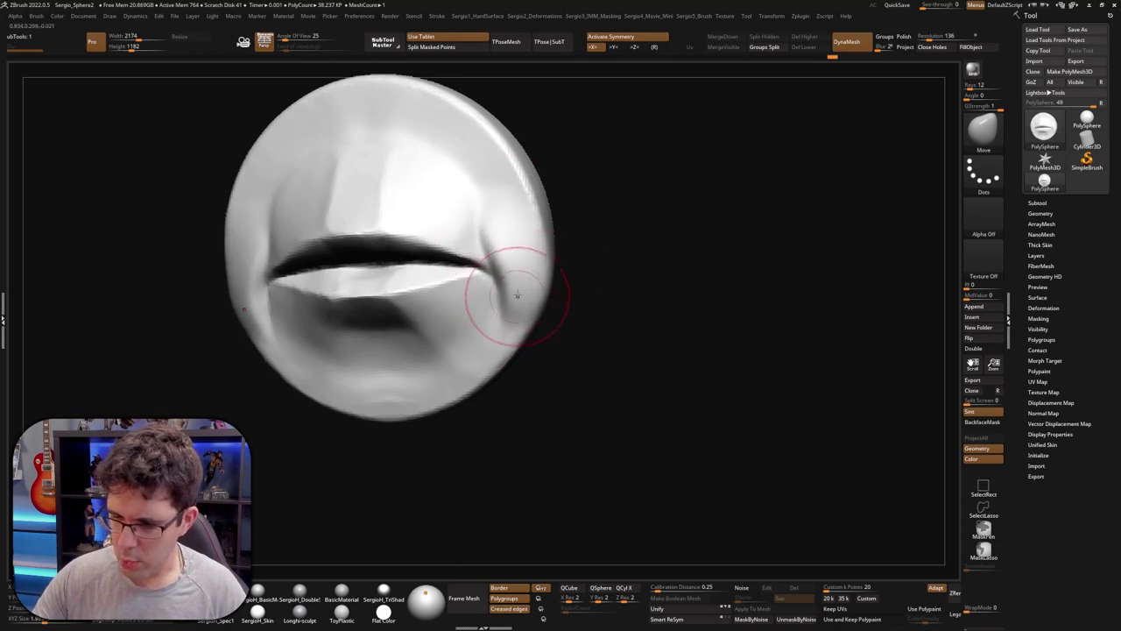
Nudge the right mouth corner upward and extend creases down from the corners
key(ctrl+shift+z)
drag(516, 286, 519, 278)
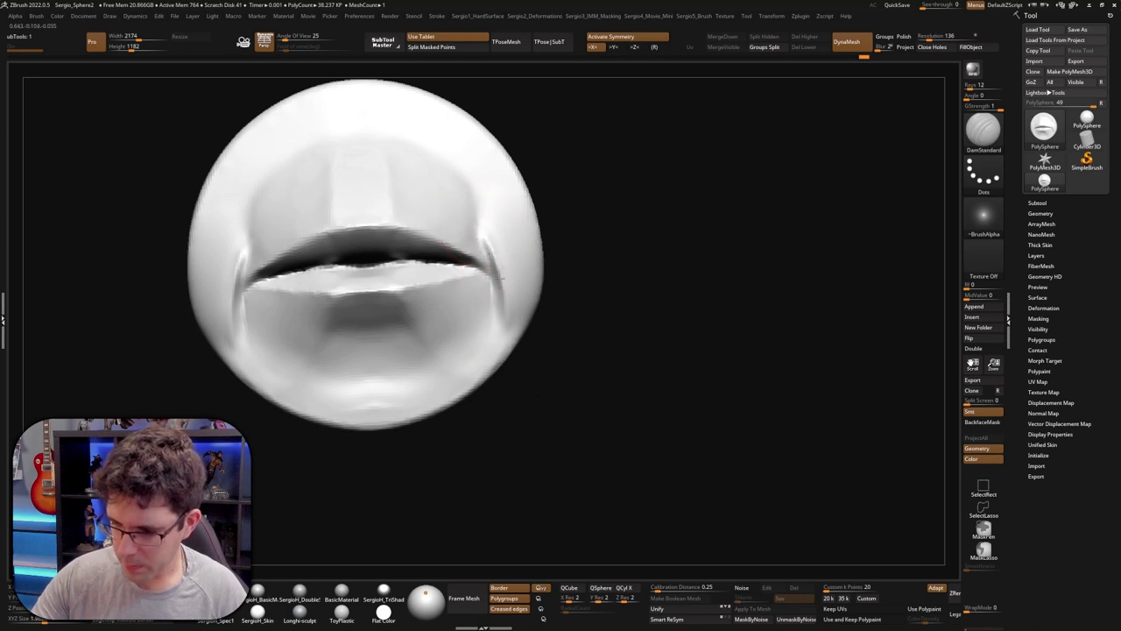
drag(502, 278, 504, 311)
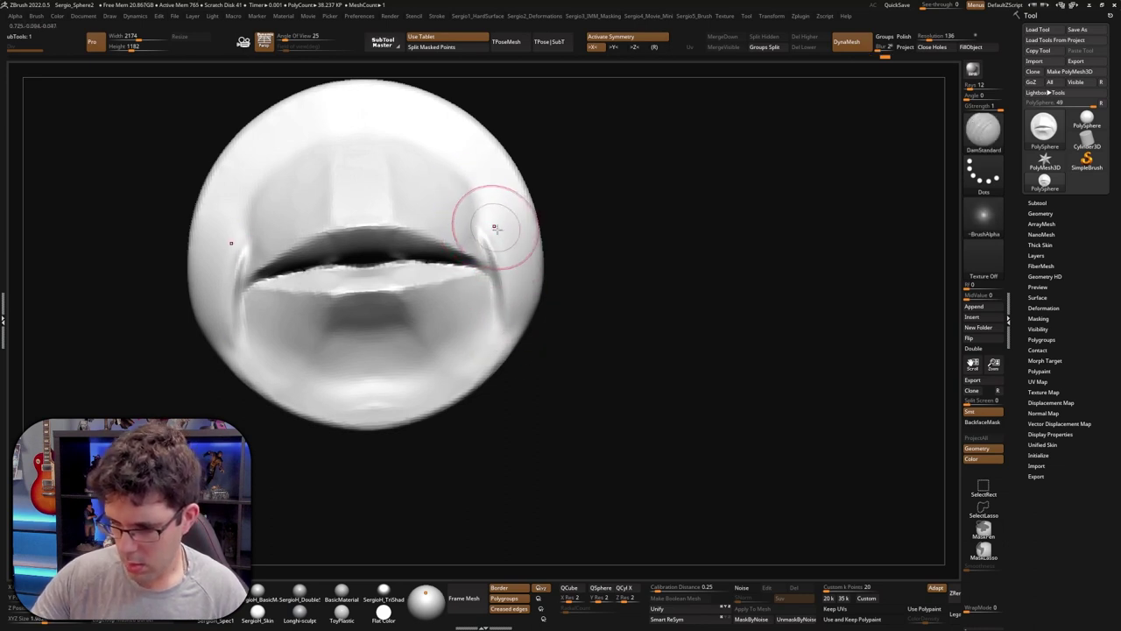
Smooth the corner crease and sharpen the lower lip edge
key(shift)
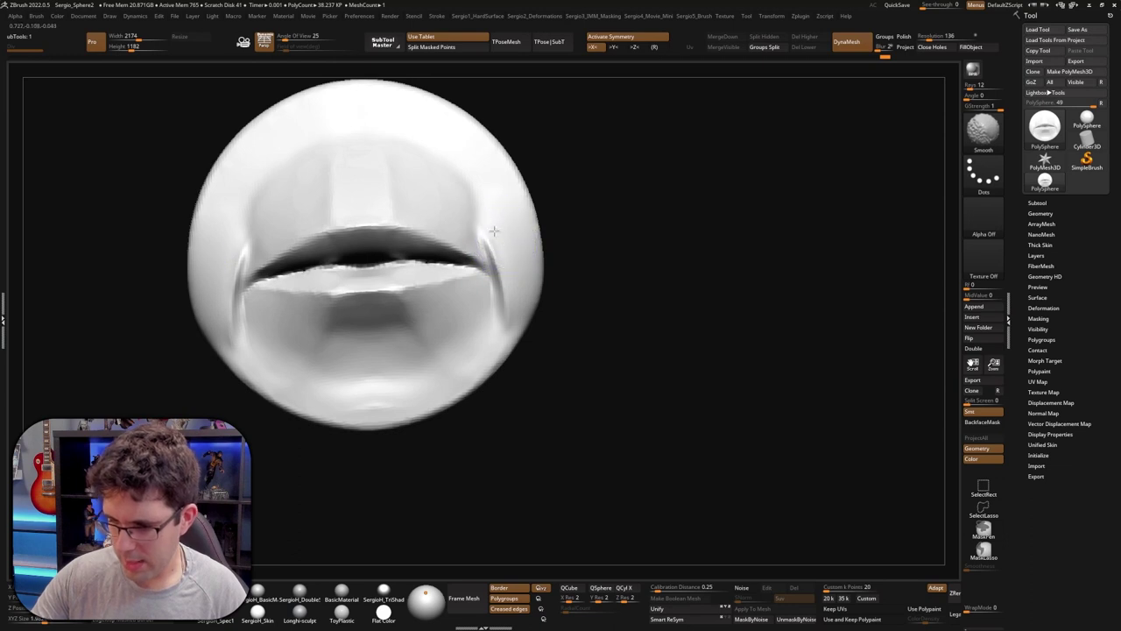
mouse_move(493, 230)
shift+mouse_down()
mouse_move(513, 283)
mouse_move(658, 230)
mouse_move(683, 272)
mouse_move(561, 267)
mouse_move(395, 284)
shift+mouse_up()
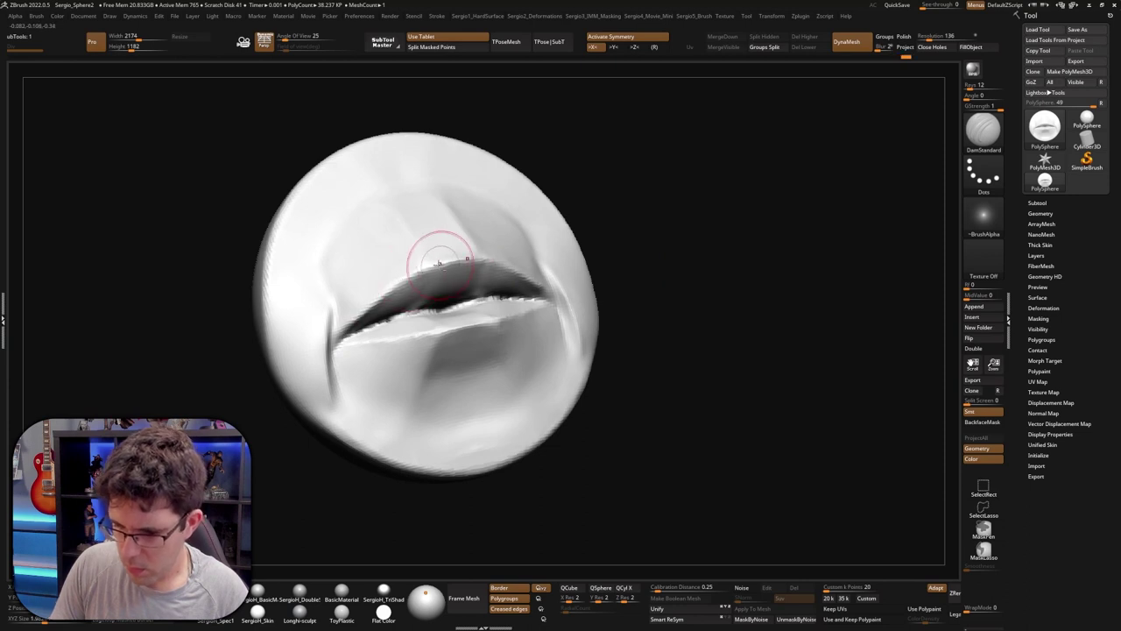
right_drag(489, 282, 464, 312)
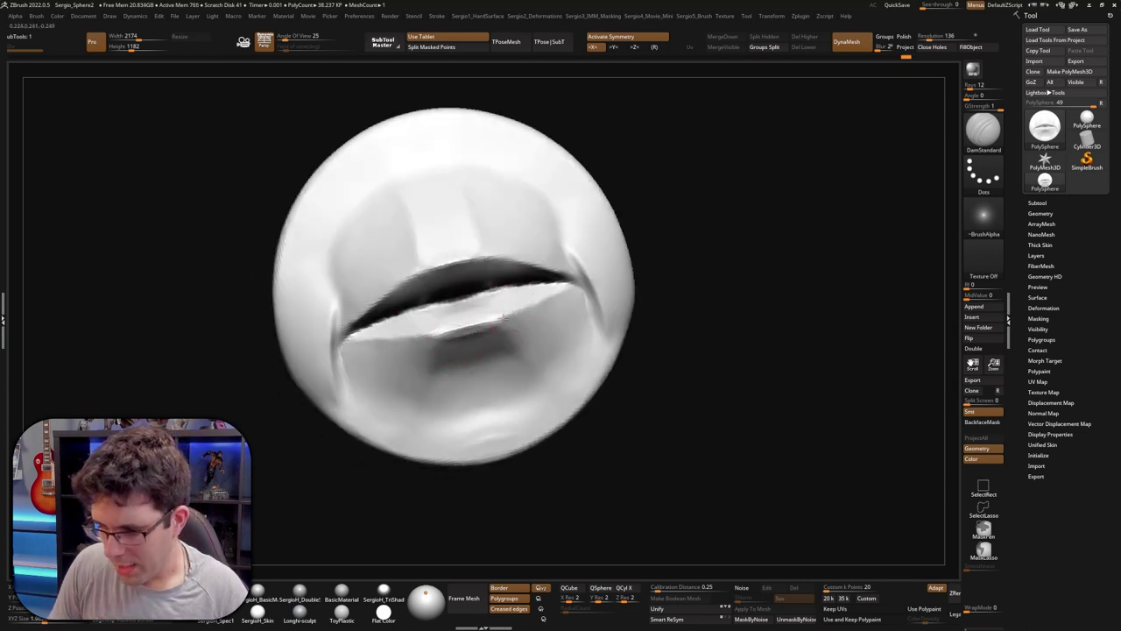
drag(395, 339, 533, 305)
right_drag(451, 313, 435, 298)
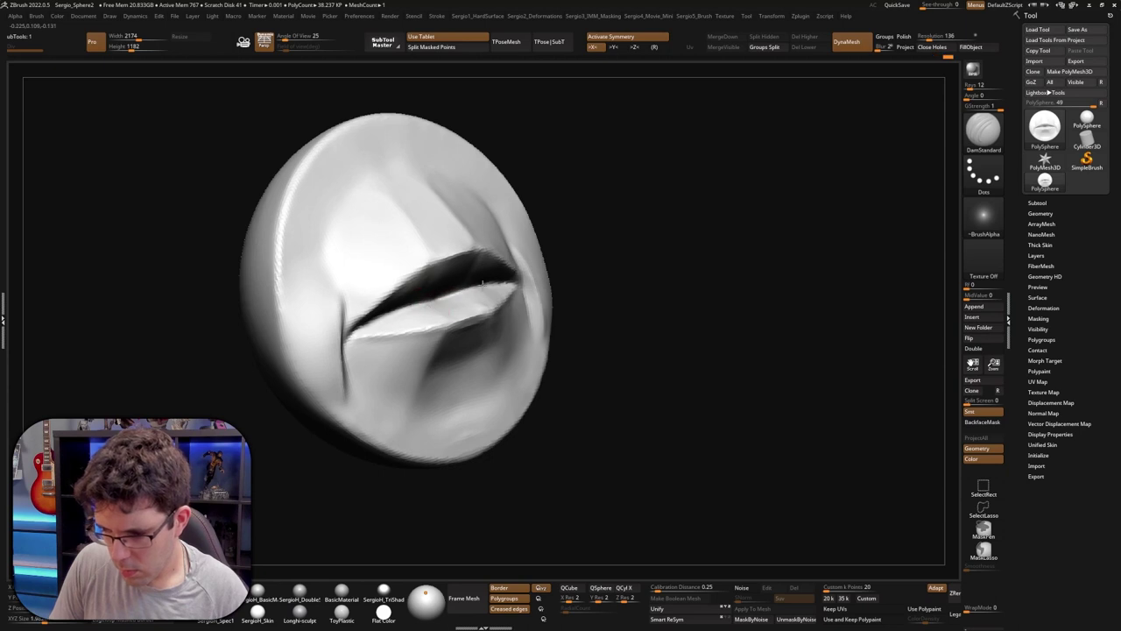
Pinch along the upper edge of the lip slit to sharpen it
right_drag(482, 283, 500, 283)
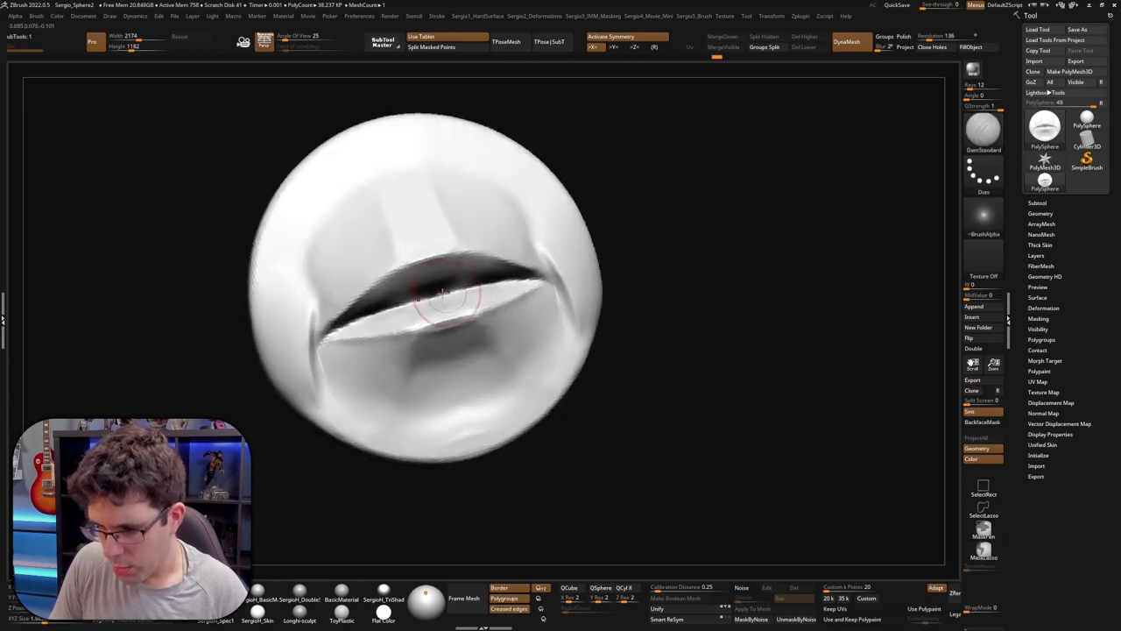
key(b)
key(p)
key(i)
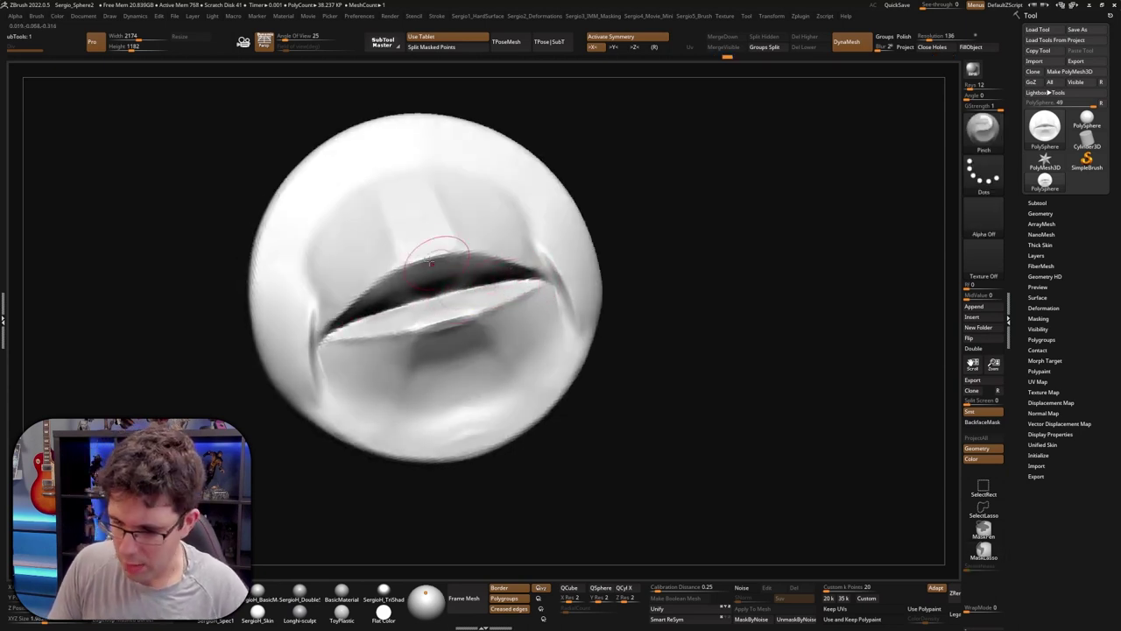
right_drag(430, 261, 426, 257)
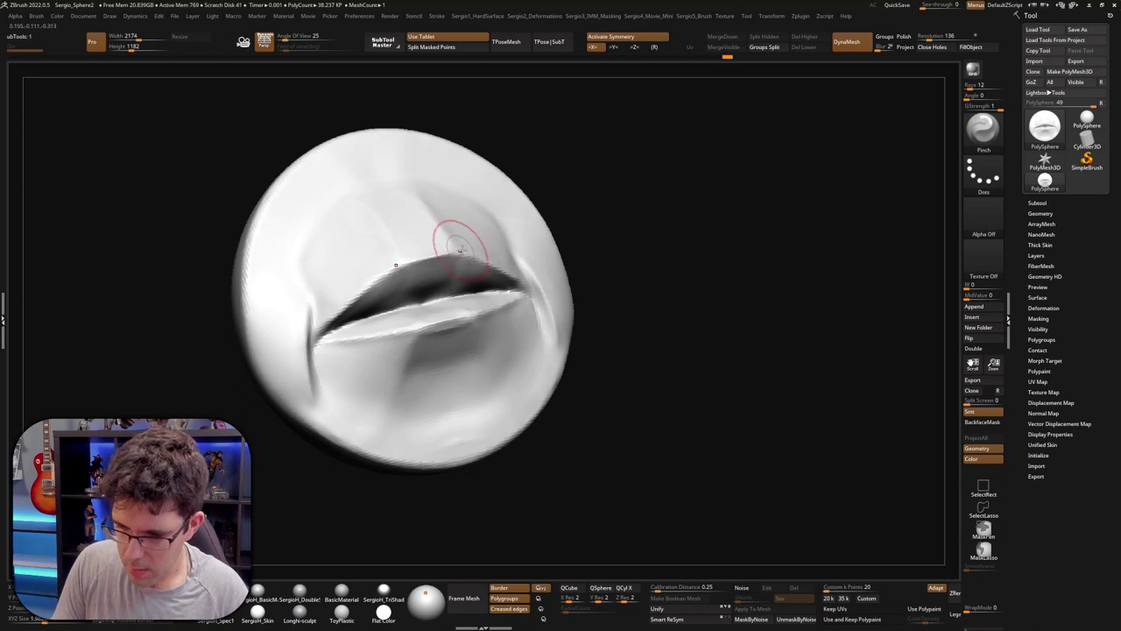
drag(412, 256, 355, 300)
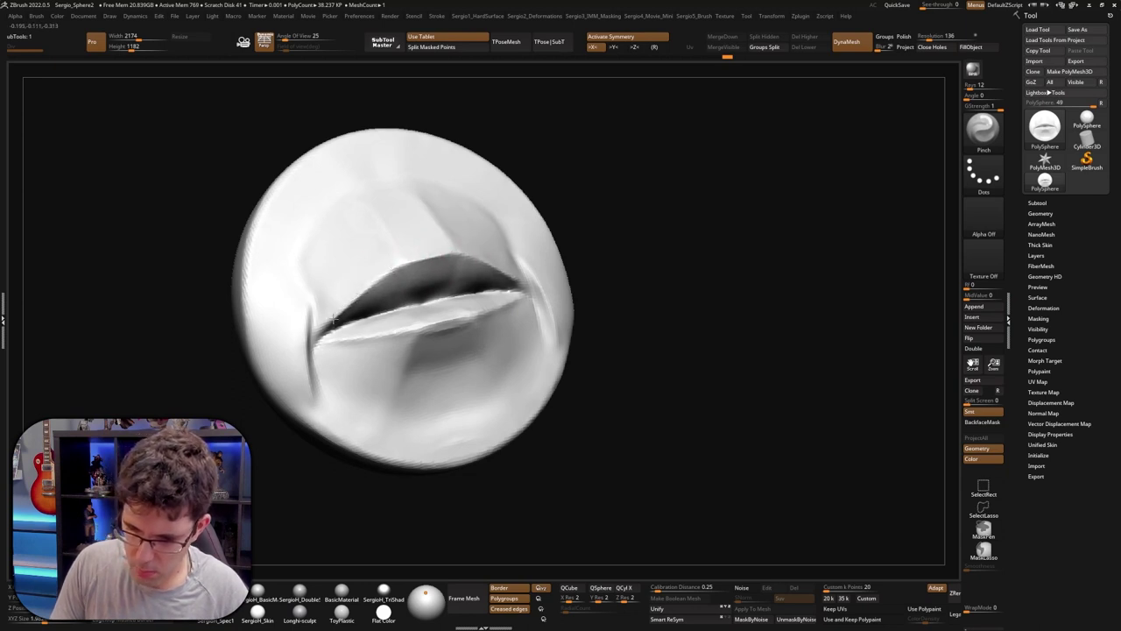
Check the mouth from top, left and lower-right views, smooth it, and pick TrimDynamic
mouse_move(333, 329)
right_down()
mouse_move(439, 326)
mouse_move(526, 288)
right_up()
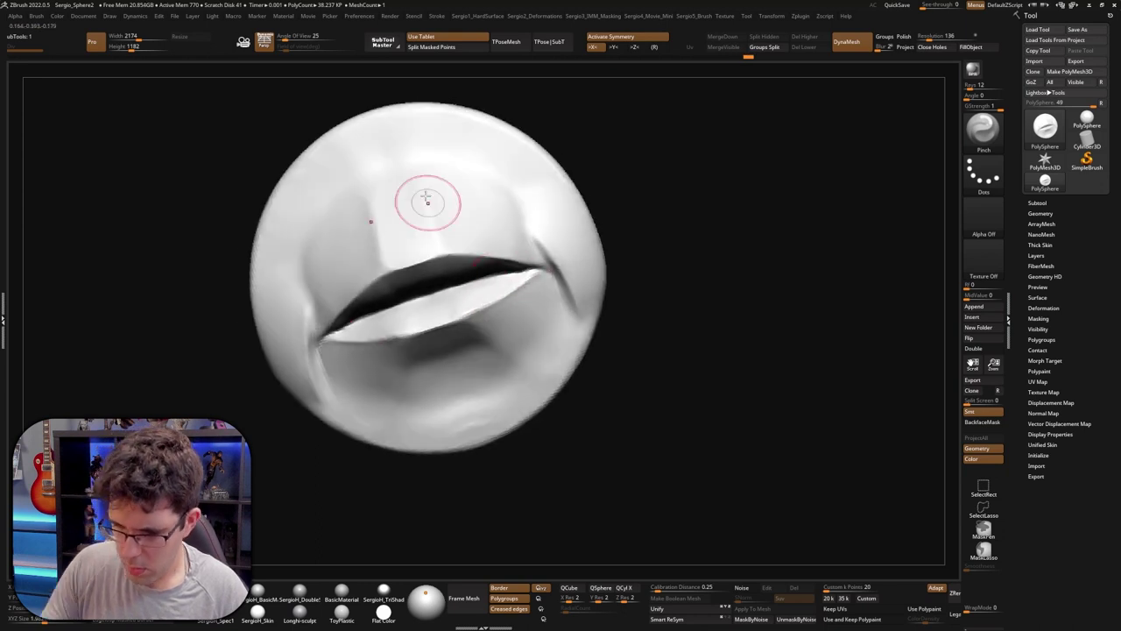
right_drag(426, 195, 439, 244)
mouse_move(417, 177)
right_down()
mouse_move(373, 235)
mouse_move(306, 233)
mouse_move(300, 263)
right_up()
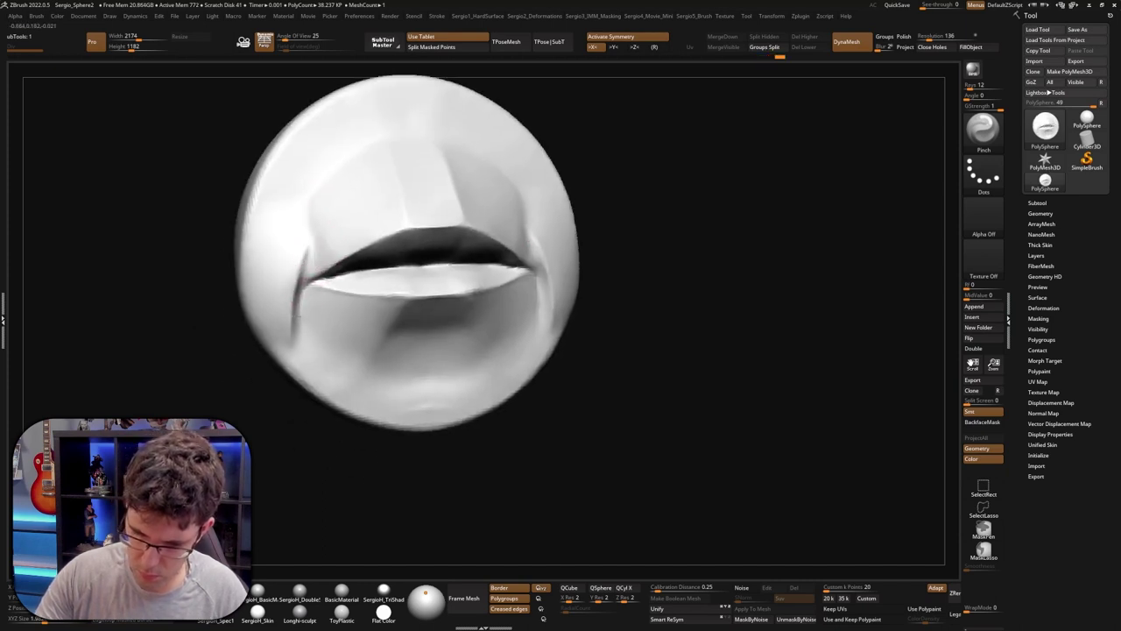
mouse_move(338, 293)
right_down()
mouse_move(388, 320)
mouse_move(401, 271)
mouse_move(493, 328)
mouse_move(546, 326)
mouse_move(496, 371)
right_up()
key(shift)
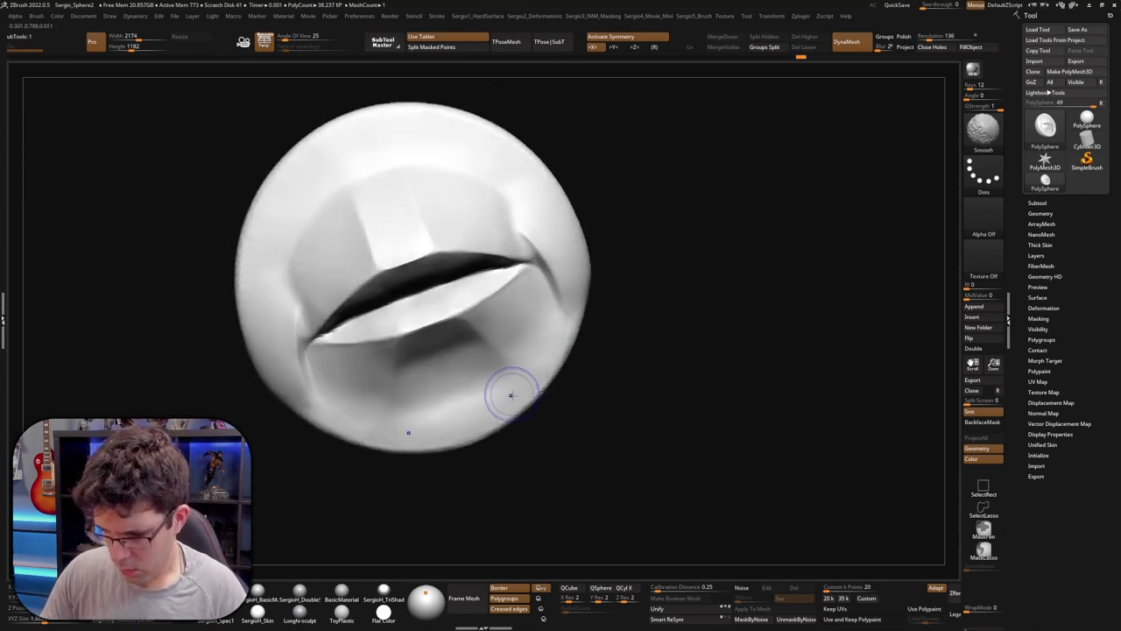
mouse_move(505, 220)
right_down()
mouse_move(548, 253)
mouse_move(632, 258)
mouse_move(552, 185)
mouse_move(506, 183)
right_up()
key(b)
key(t)
key(d)
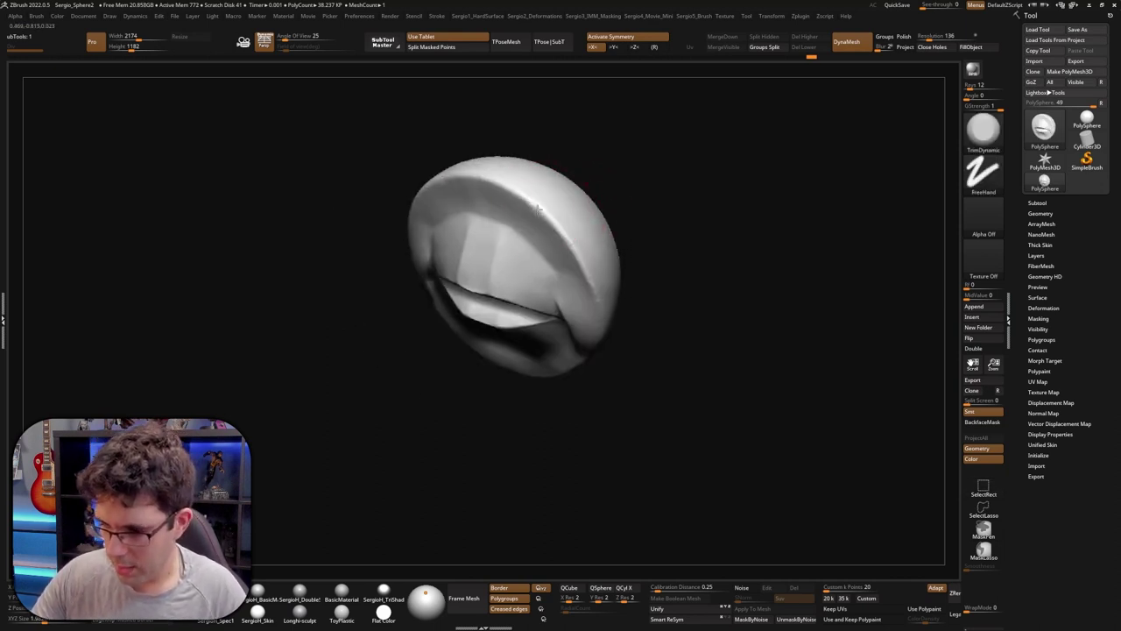
Trim flat facets across the top and down the sides of the sculpt
drag(500, 203, 554, 240)
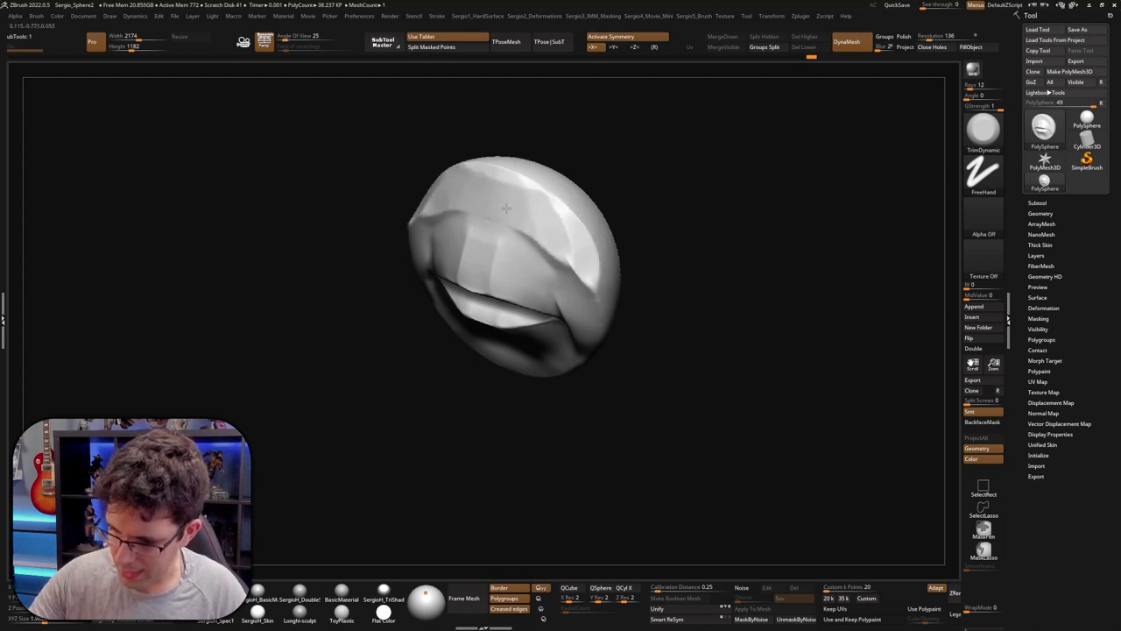
right_drag(524, 201, 525, 176)
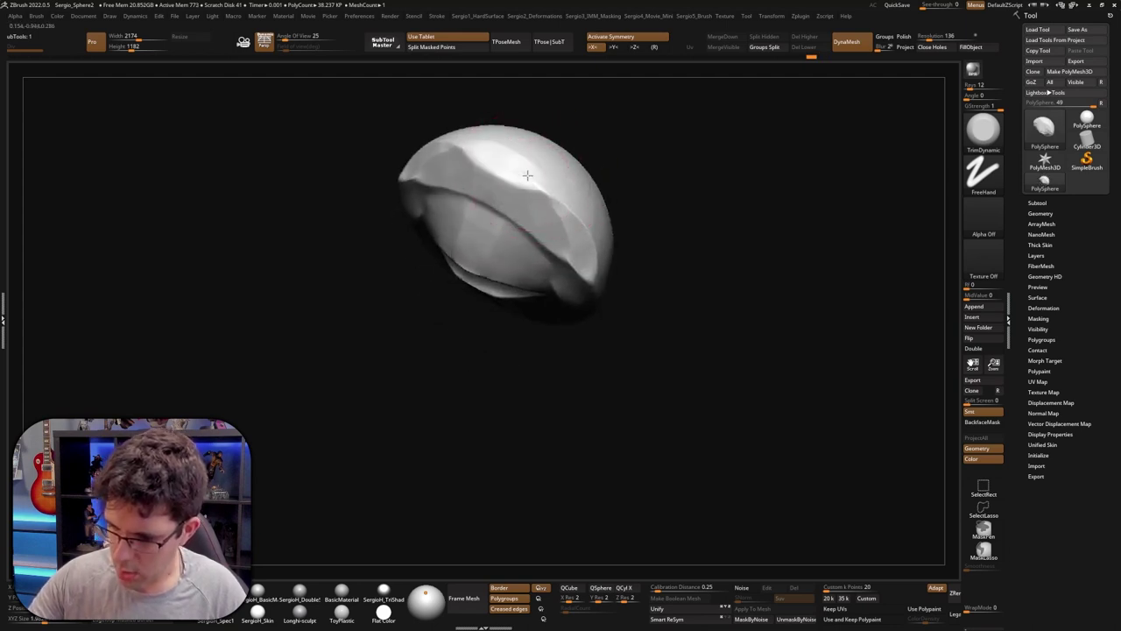
drag(491, 153, 533, 190)
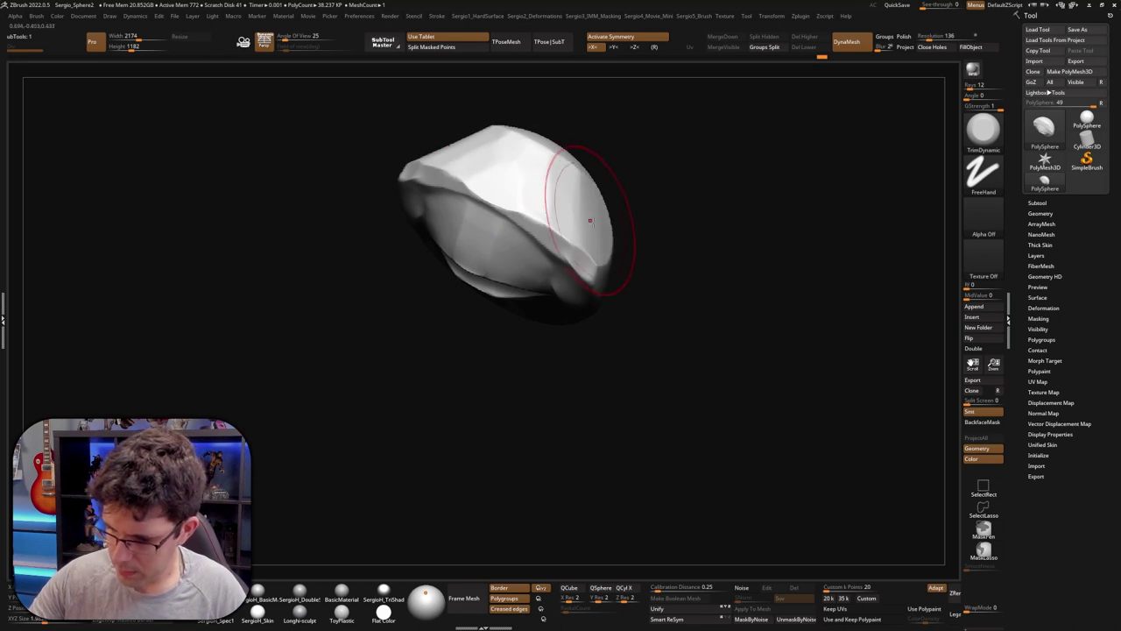
right_drag(590, 221, 559, 230)
drag(610, 291, 596, 363)
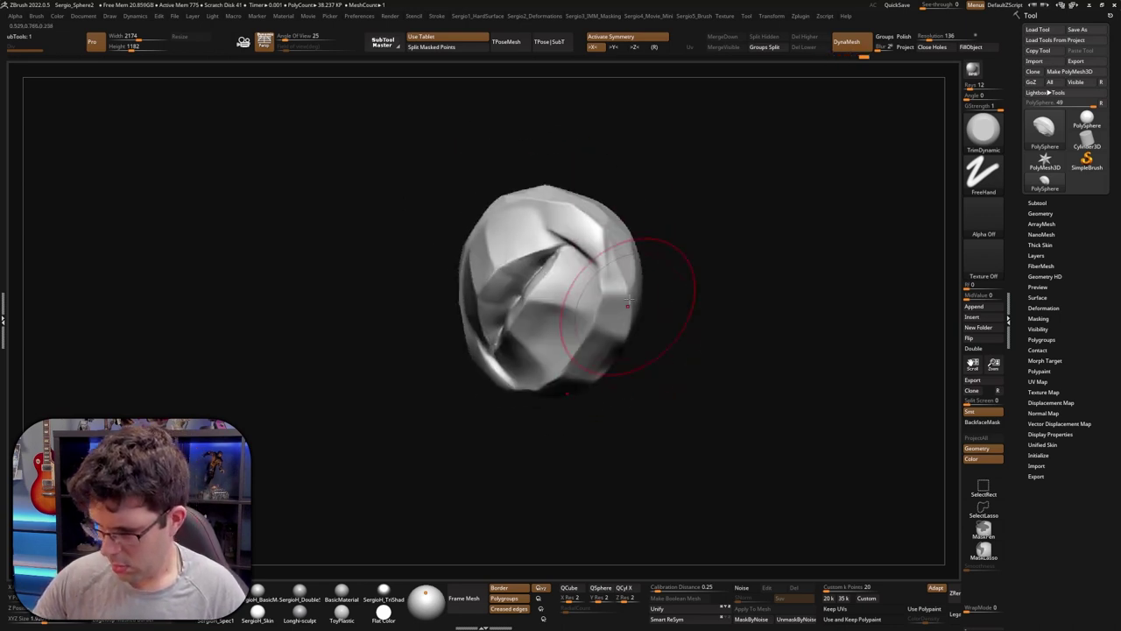
shift+drag(655, 336, 629, 263)
mouse_move(631, 207)
right_down()
mouse_move(671, 255)
mouse_move(611, 256)
mouse_move(533, 218)
mouse_move(565, 245)
mouse_move(621, 213)
mouse_move(506, 229)
mouse_move(460, 270)
mouse_move(531, 268)
mouse_move(406, 266)
mouse_move(666, 329)
mouse_move(538, 350)
mouse_move(569, 332)
mouse_move(466, 321)
mouse_move(508, 271)
mouse_move(581, 226)
right_up()
Turn off X symmetry, enlarge the brush, and frame the mouth sculpt
key(w)
key(q)
key(x)
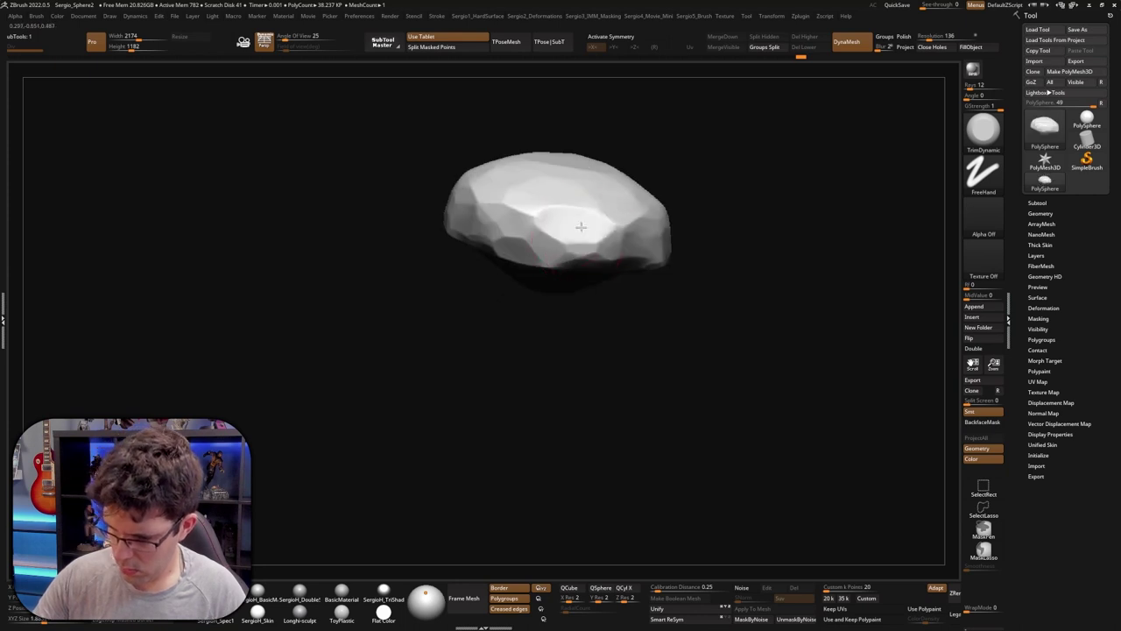
mouse_move(497, 208)
right_down()
mouse_move(613, 220)
mouse_move(601, 201)
mouse_move(666, 258)
mouse_move(684, 247)
mouse_move(564, 263)
mouse_move(513, 258)
mouse_move(646, 233)
mouse_move(654, 210)
mouse_move(611, 224)
mouse_move(693, 205)
mouse_move(648, 262)
mouse_move(713, 307)
mouse_move(692, 289)
mouse_move(714, 298)
mouse_move(705, 281)
right_up()
key(s)
key(f)
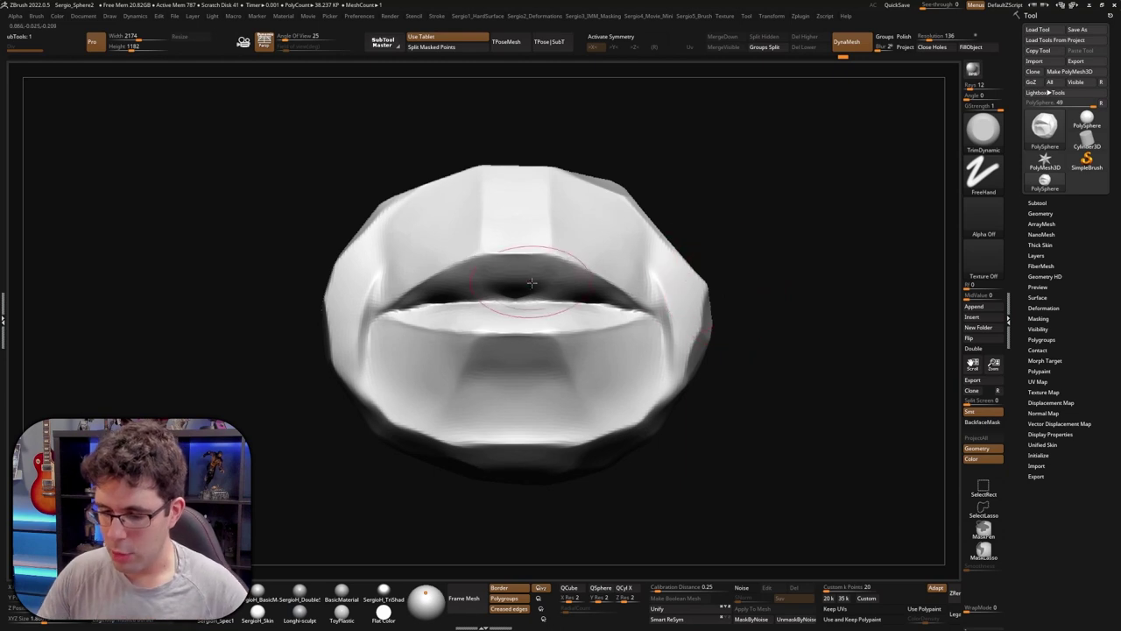
Duplicate the mouth as a second subtool and remesh the copy with ZRemesher
click(1037, 203)
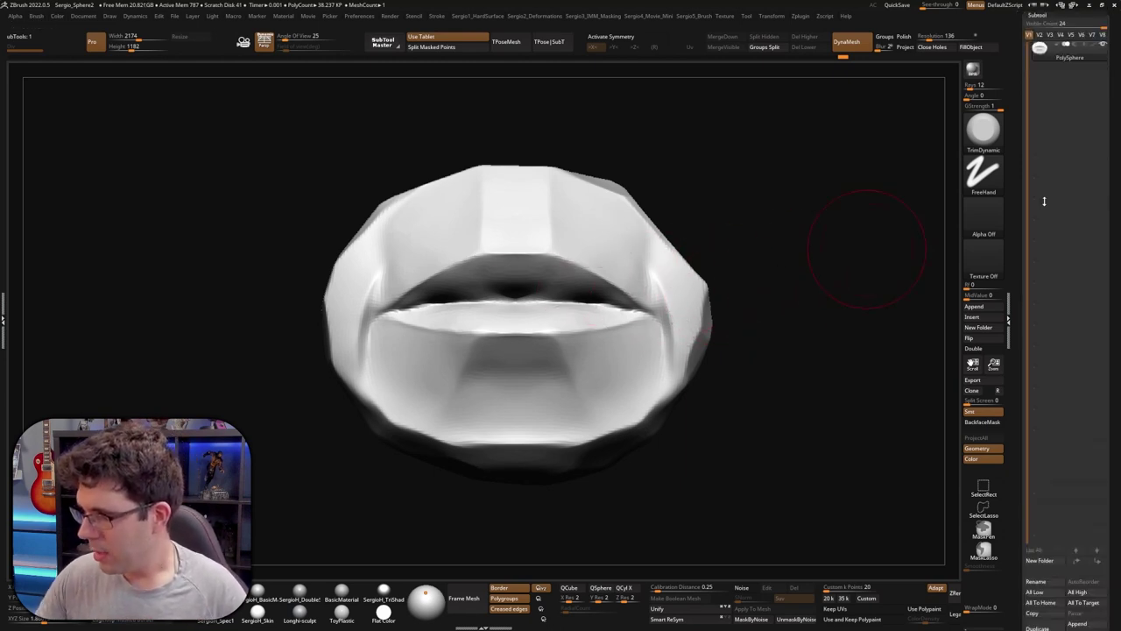
key(ctrl+shift+d)
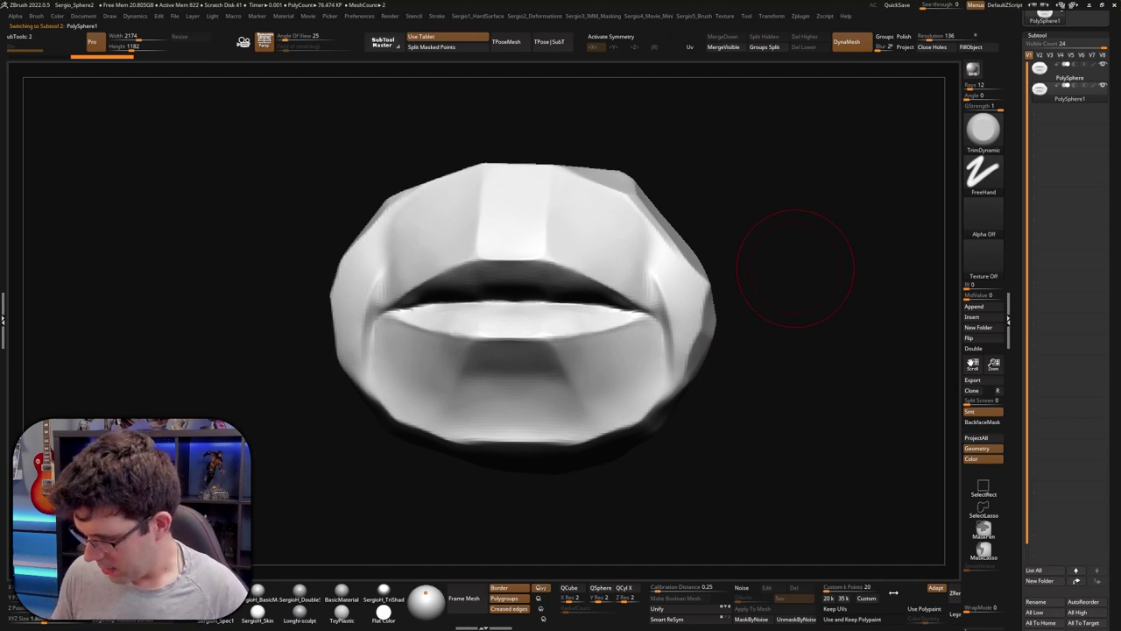
drag(893, 593, 707, 593)
click(777, 593)
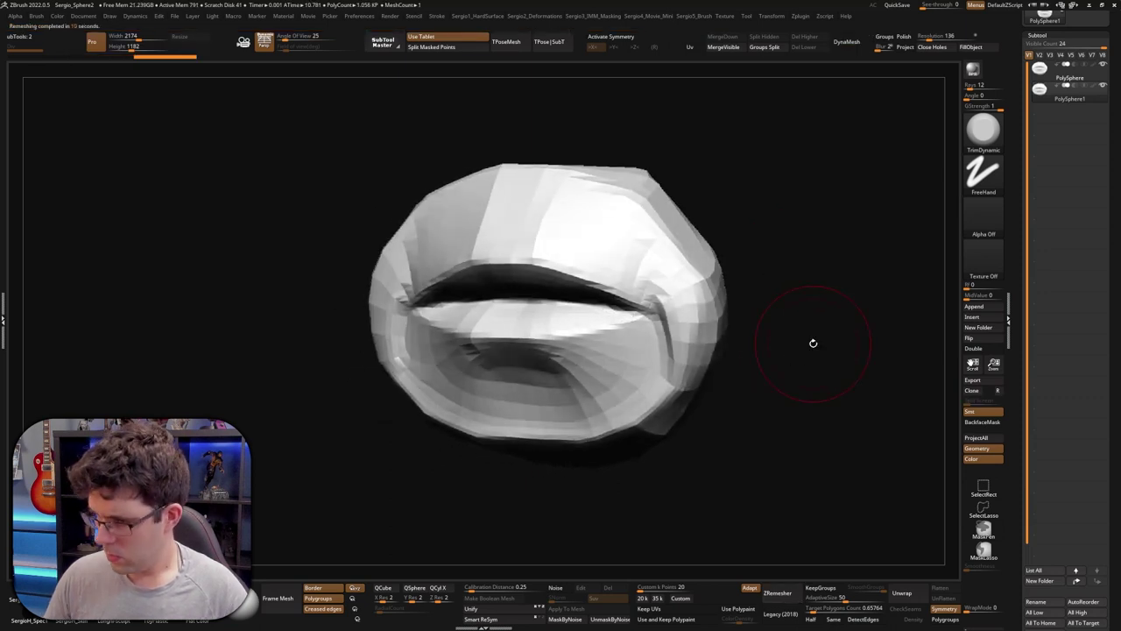
Subdivide the remeshed copy to about 270,335 polygons and inspect it up close
key(ctrl+d)
key(ctrl+d)
key(ctrl+d)
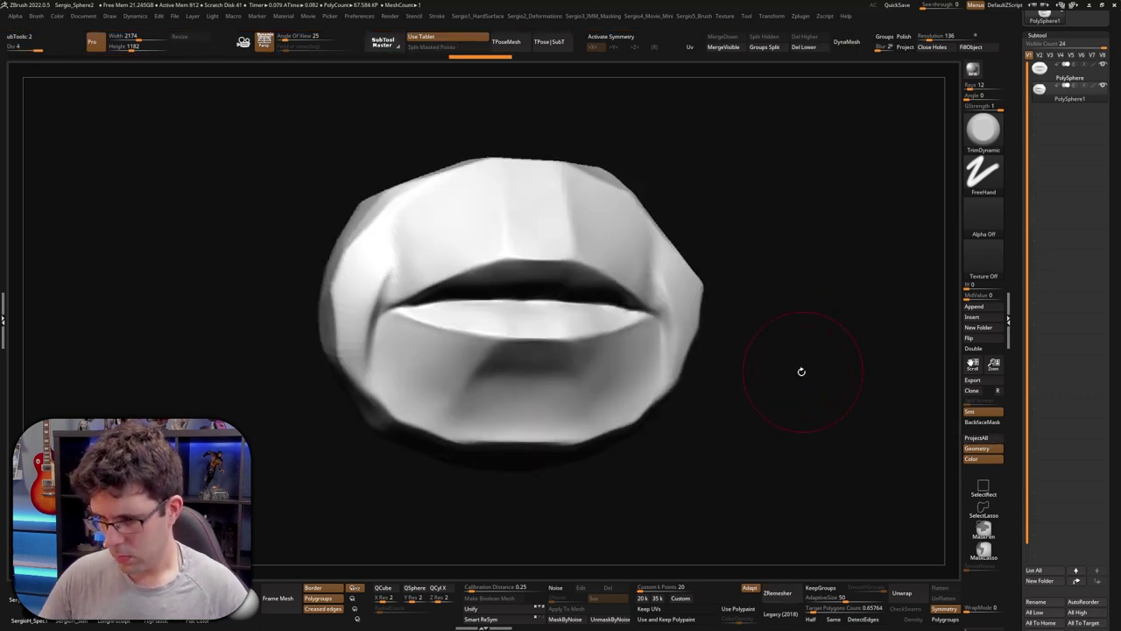
drag(800, 371, 755, 250)
mouse_move(828, 281)
mouse_down()
mouse_move(679, 308)
mouse_move(730, 250)
mouse_move(801, 240)
mouse_move(781, 248)
mouse_up()
mouse_move(781, 248)
right_down()
mouse_move(504, 338)
mouse_move(541, 327)
mouse_move(740, 342)
right_up()
key(b)
key(p)
key(i)
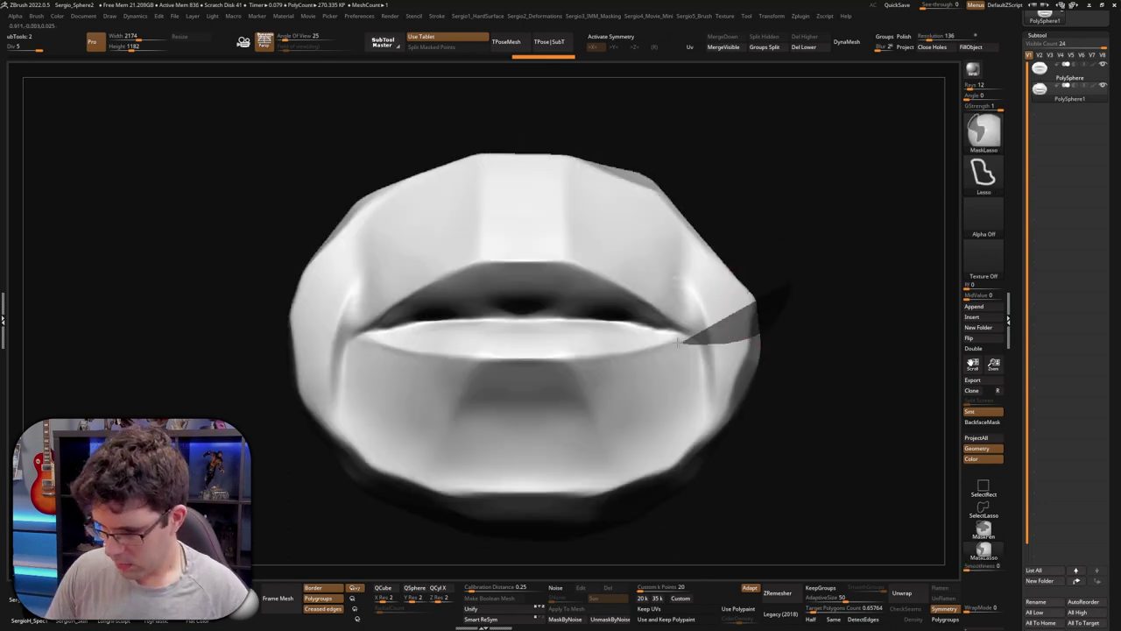
Turn on X symmetry and refine the lips with Pinch, Clay and Smooth
key(x)
drag(740, 342, 613, 307)
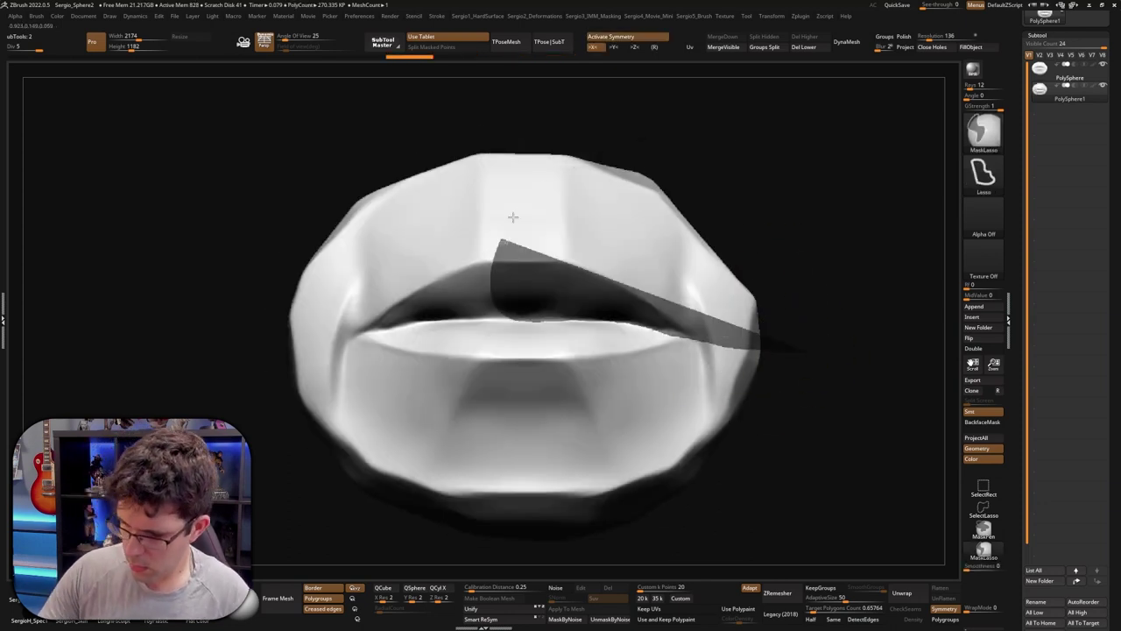
key(ctrl+z)
key(s)
mouse_move(806, 268)
right_down()
mouse_move(566, 278)
mouse_move(541, 312)
right_up()
key(b)
key(c)
key(l)
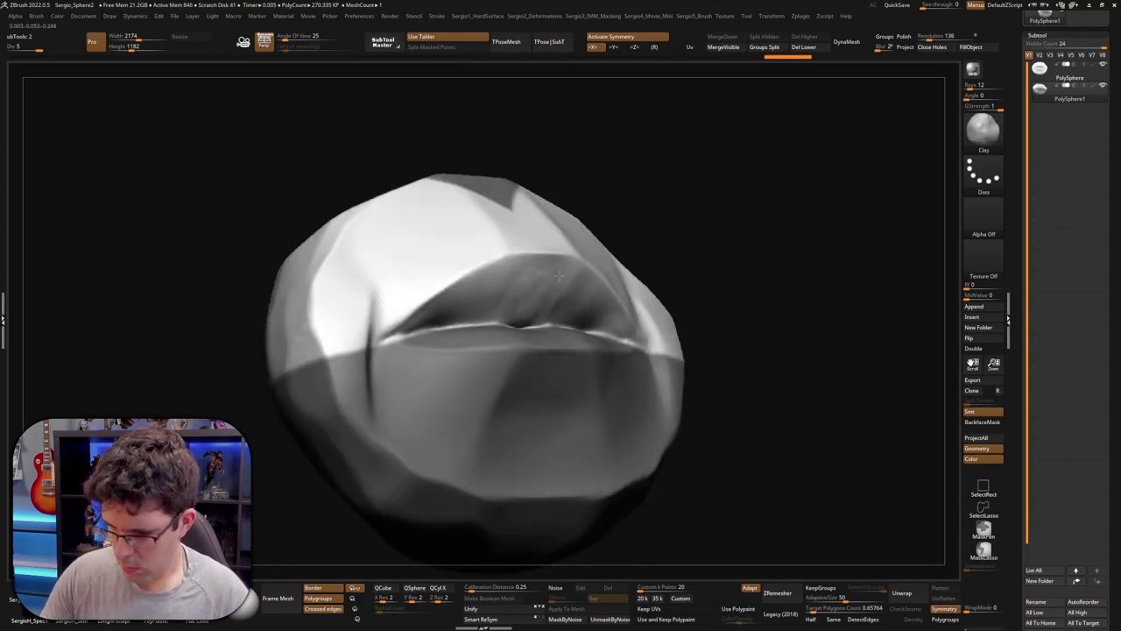
key(shift)
shift+right_drag(564, 305, 554, 285)
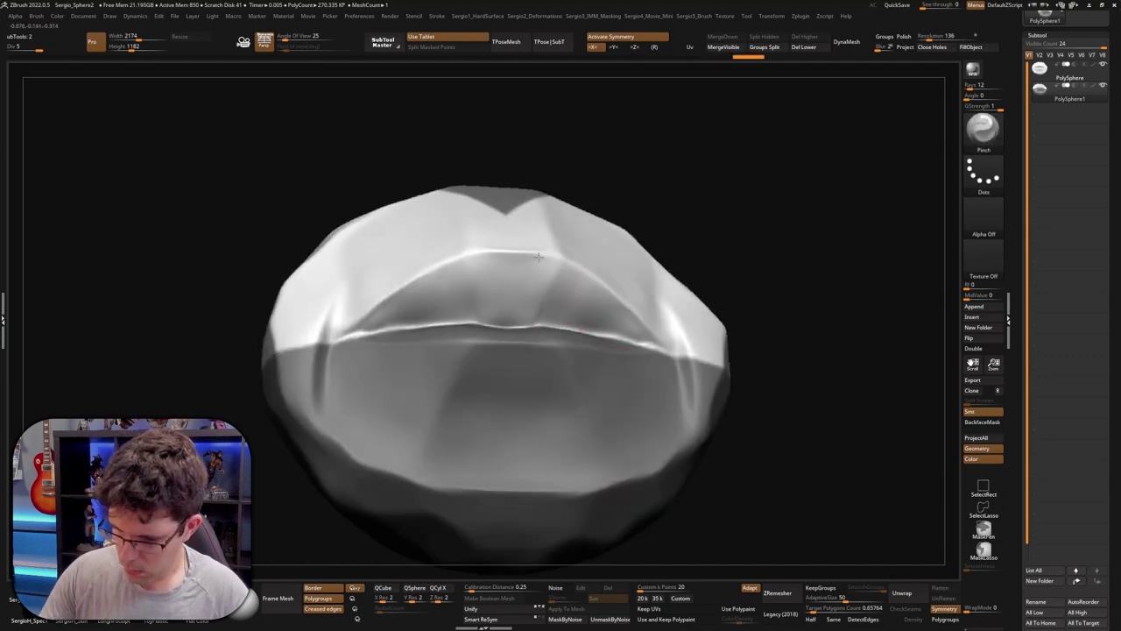
right_drag(537, 315, 587, 262)
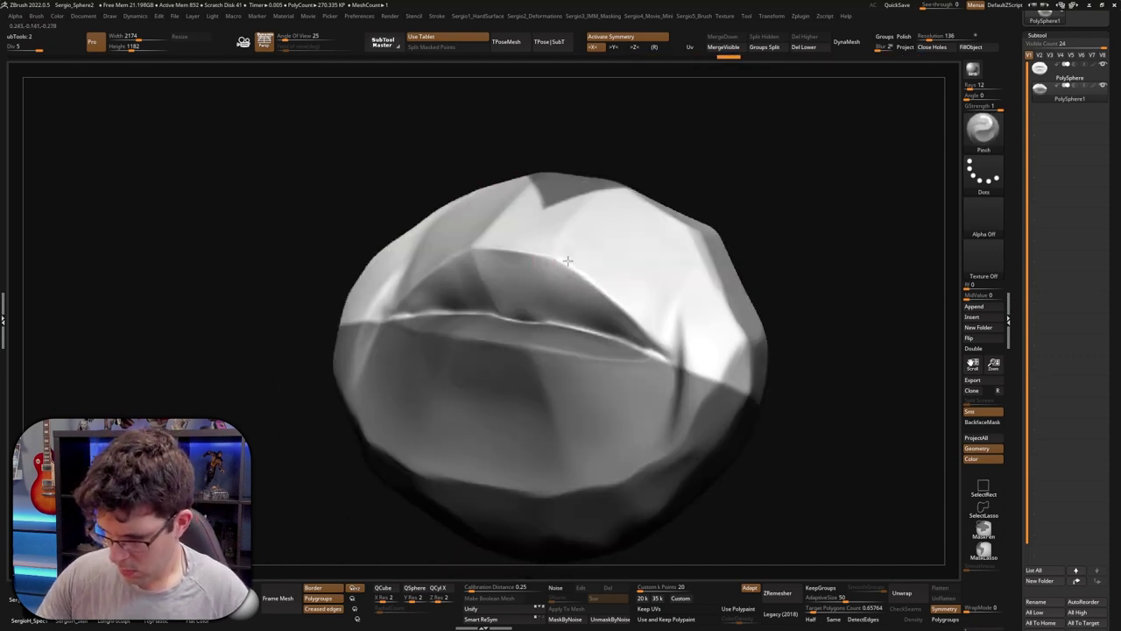
Lasso-mask part of the mouth, leaving a thin lip strip visible
key(ctrl)
mouse_move(627, 311)
right_down()
mouse_move(546, 257)
mouse_move(517, 313)
mouse_move(540, 321)
mouse_move(517, 311)
mouse_move(527, 332)
mouse_move(517, 320)
mouse_move(551, 332)
mouse_move(559, 353)
mouse_move(527, 298)
right_up()
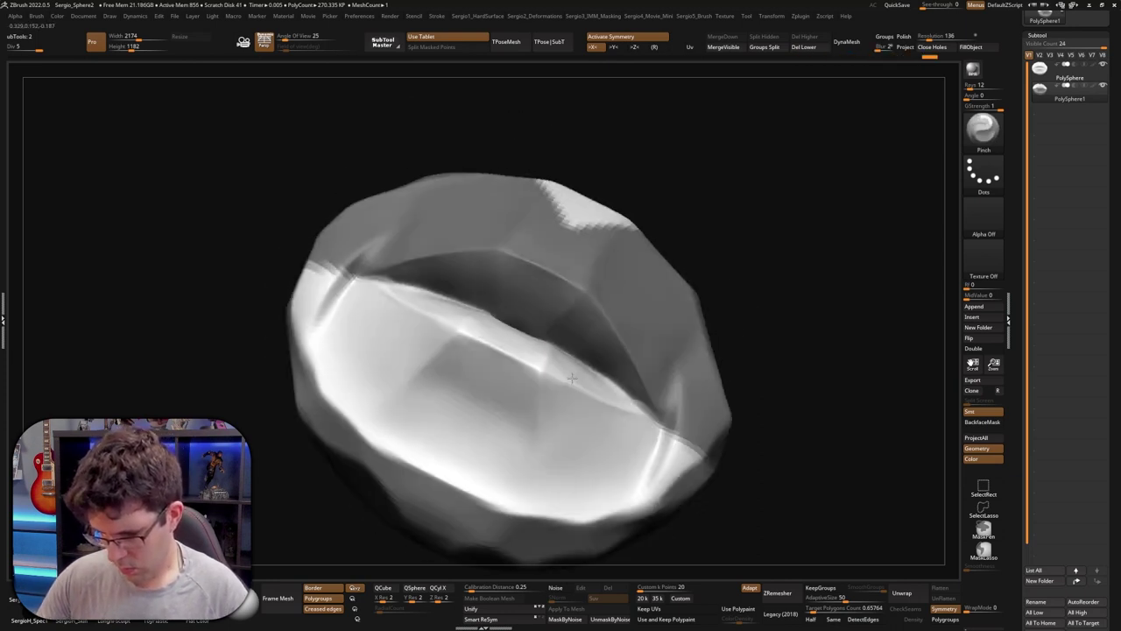
mouse_move(544, 419)
right_down()
mouse_move(601, 376)
mouse_move(471, 310)
mouse_move(561, 393)
mouse_move(552, 368)
mouse_move(853, 329)
mouse_move(675, 313)
right_up()
ctrl+drag(653, 217, 412, 262)
mouse_move(412, 263)
right_down()
mouse_move(779, 273)
mouse_move(715, 310)
mouse_move(738, 324)
mouse_move(518, 349)
right_up()
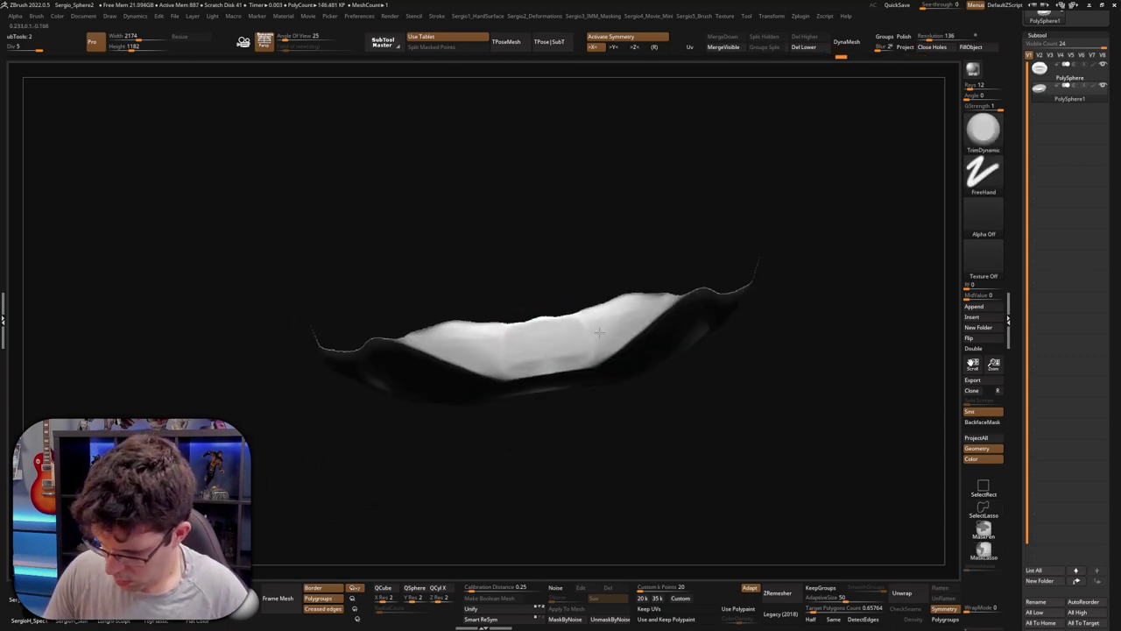
Deepen the seam between the lips with Move, Pinch and DamStandard
mouse_move(576, 356)
right_down()
mouse_move(613, 313)
mouse_move(575, 363)
mouse_move(546, 355)
mouse_move(618, 341)
mouse_move(605, 351)
mouse_move(718, 348)
mouse_move(526, 371)
right_up()
key(b)
key(m)
key(v)
key(b)
key(p)
key(i)
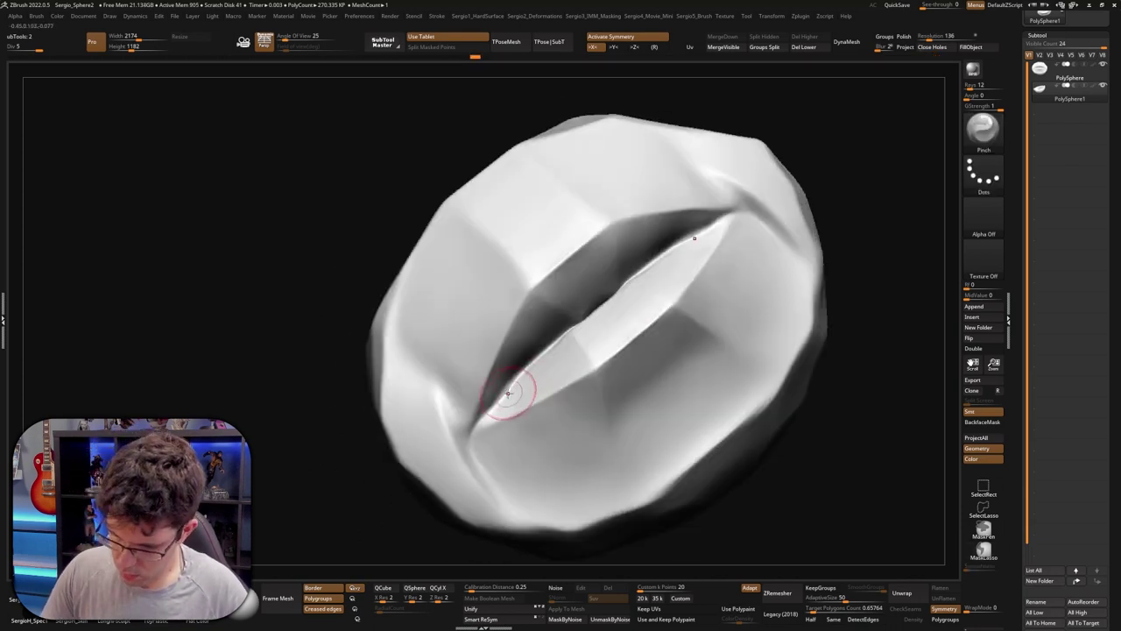
right_drag(589, 317, 535, 383)
key(b)
key(d)
key(s)
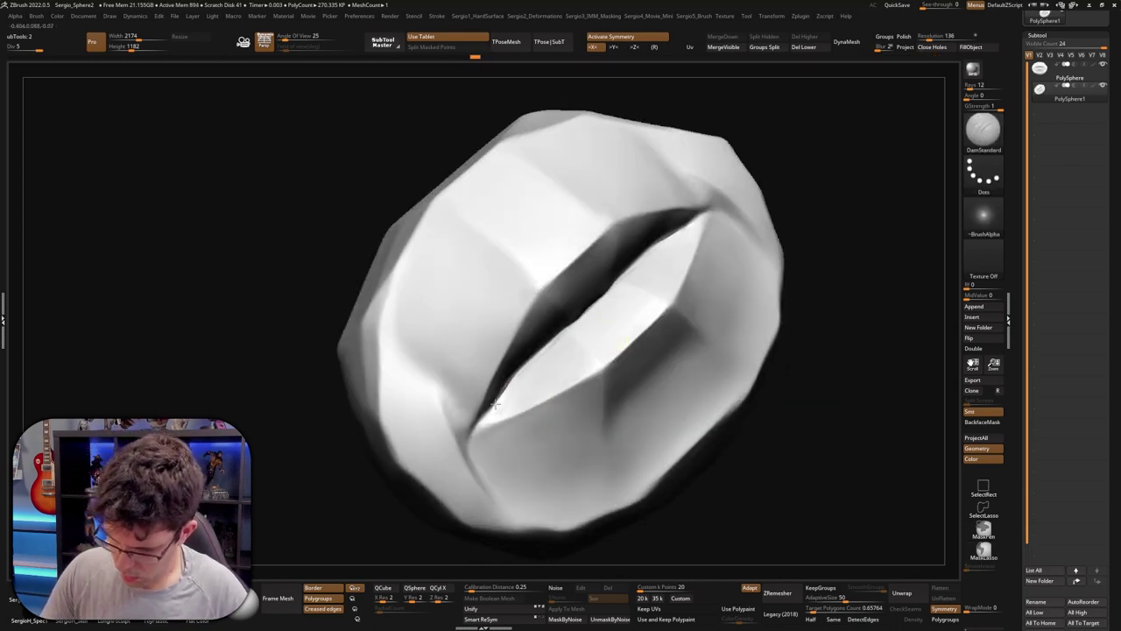
mouse_move(556, 336)
right_down()
mouse_move(513, 388)
mouse_move(558, 351)
right_up()
Pinch the seam crisper and adjust the mouth's side profile with Move, ending on TrimDynamic
key(b)
key(p)
key(i)
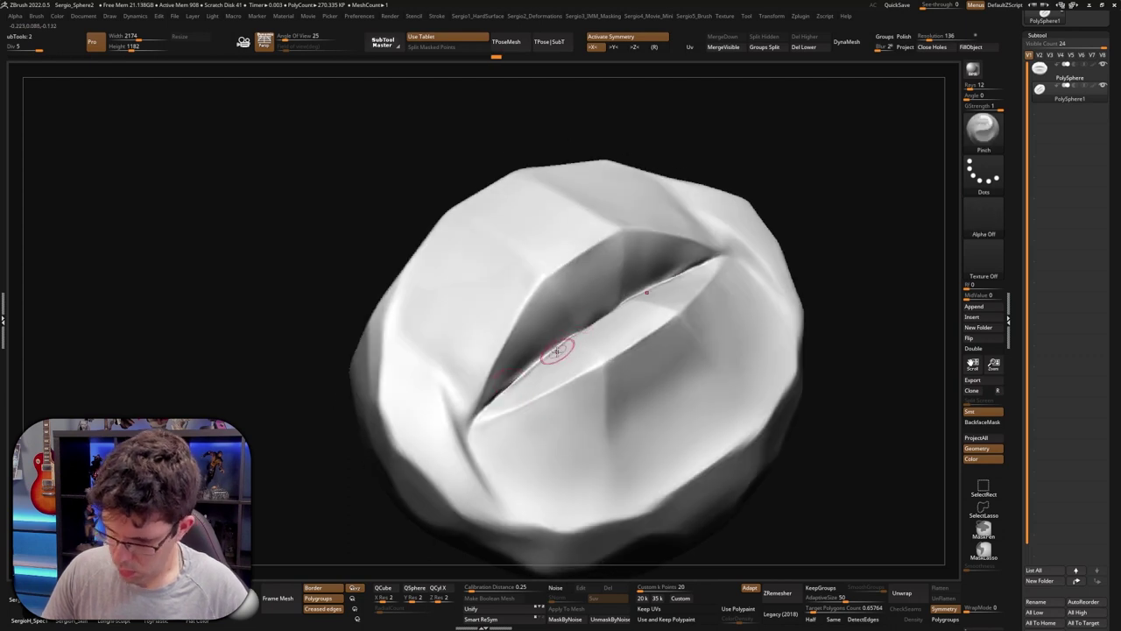
mouse_move(694, 267)
ctrl+right_down()
mouse_move(608, 275)
mouse_move(716, 308)
mouse_move(681, 310)
mouse_move(778, 300)
mouse_move(638, 246)
ctrl+right_up()
key(b)
key(m)
key(v)
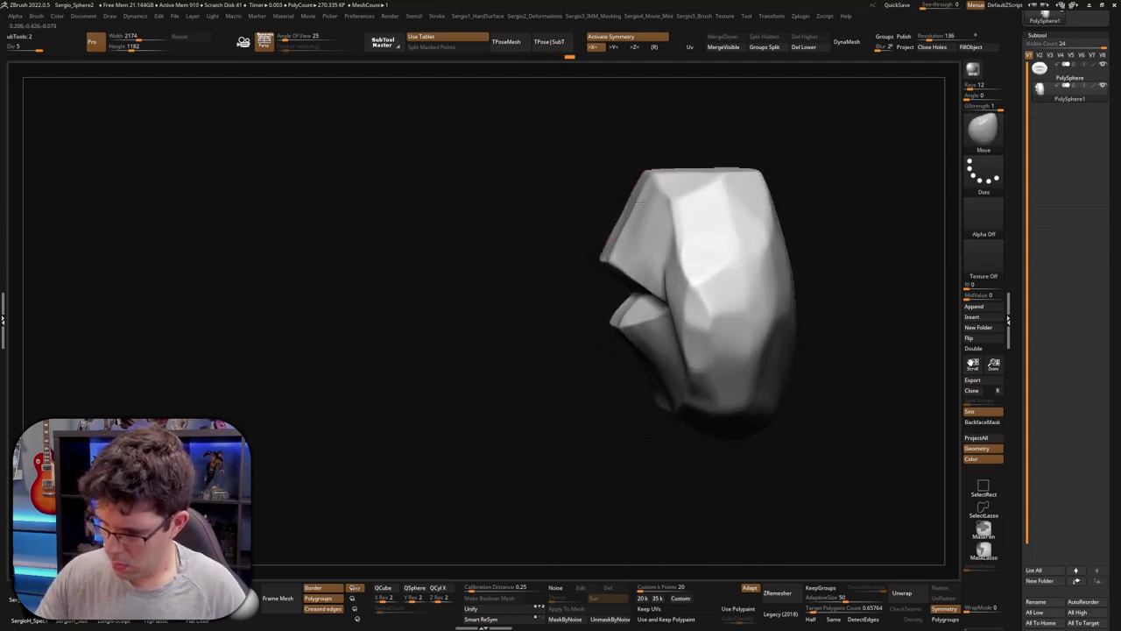
mouse_move(640, 204)
right_down()
mouse_move(592, 243)
mouse_move(640, 219)
mouse_move(752, 215)
mouse_move(754, 225)
mouse_move(653, 312)
mouse_move(721, 268)
mouse_move(678, 263)
mouse_move(647, 279)
mouse_move(741, 275)
mouse_move(684, 230)
mouse_move(766, 258)
mouse_move(746, 257)
right_up()
key(b)
key(t)
key(d)
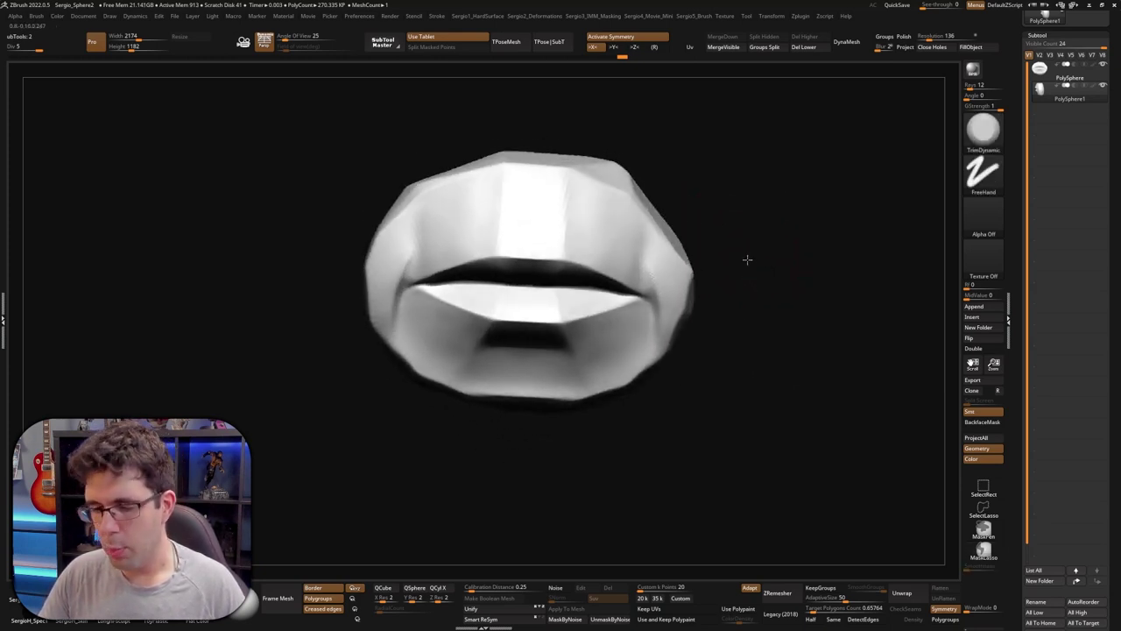
mouse_move(637, 295)
right_down()
mouse_move(650, 290)
mouse_move(642, 318)
mouse_move(644, 304)
mouse_move(731, 263)
mouse_move(748, 280)
mouse_move(737, 263)
mouse_move(718, 265)
mouse_move(713, 246)
mouse_move(674, 292)
right_up()
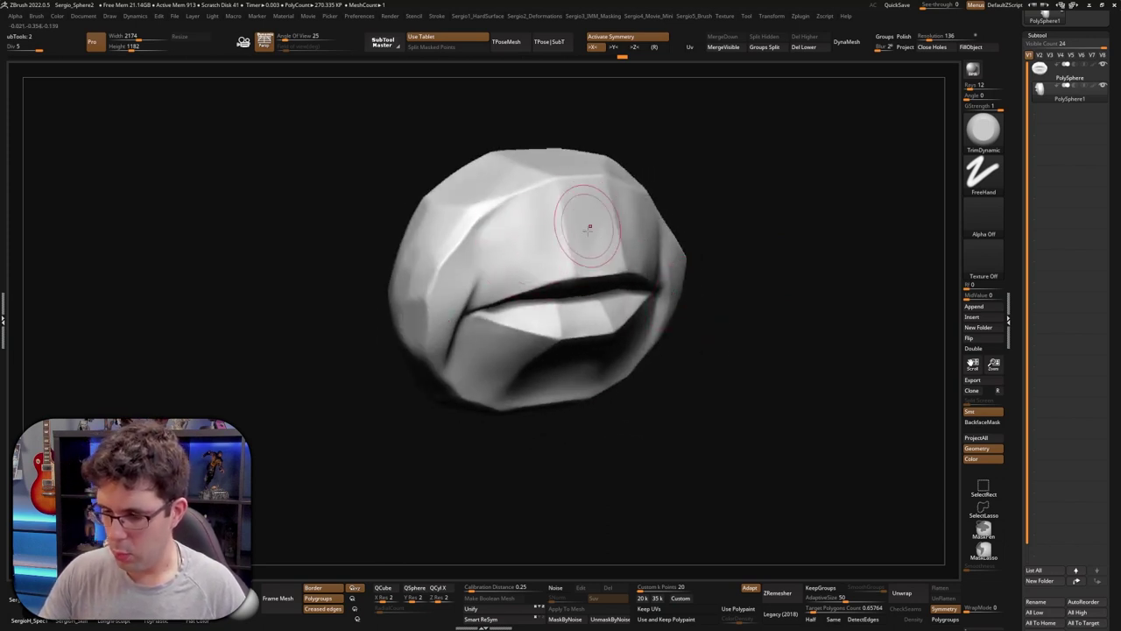
right_drag(589, 227, 587, 320)
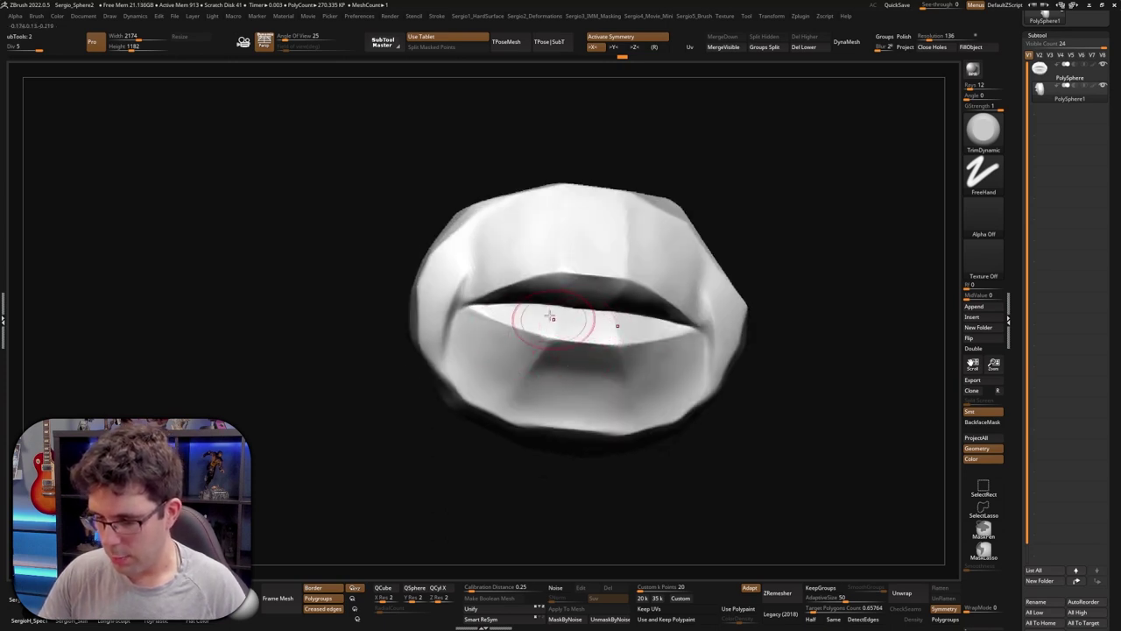
mouse_move(576, 321)
right_down()
mouse_move(601, 319)
mouse_move(748, 395)
mouse_move(763, 373)
mouse_move(759, 342)
right_up()
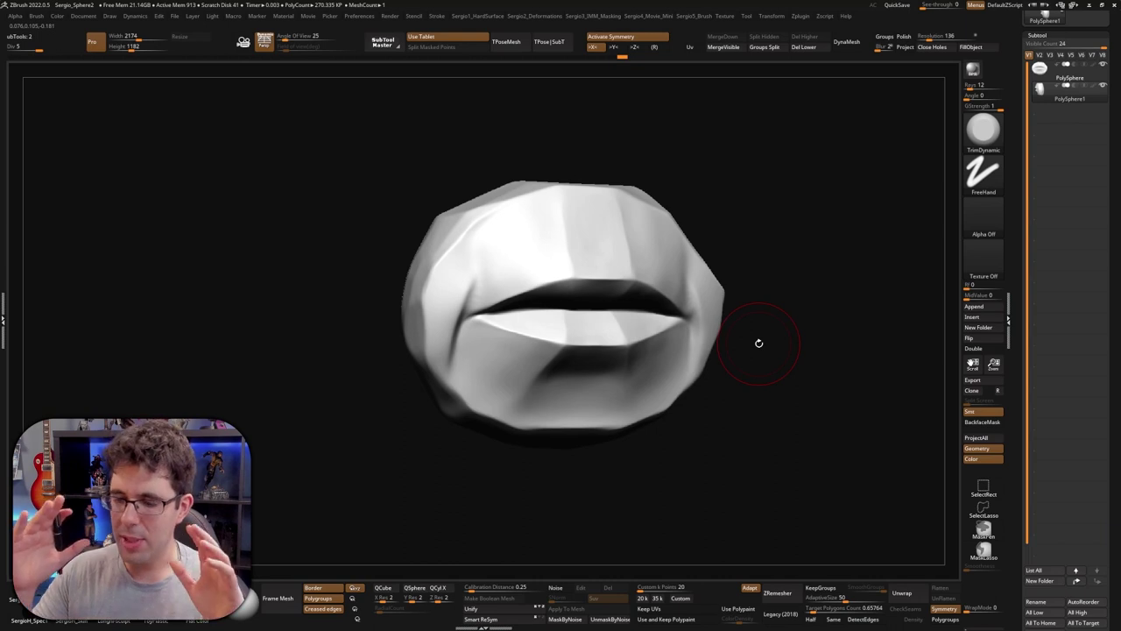